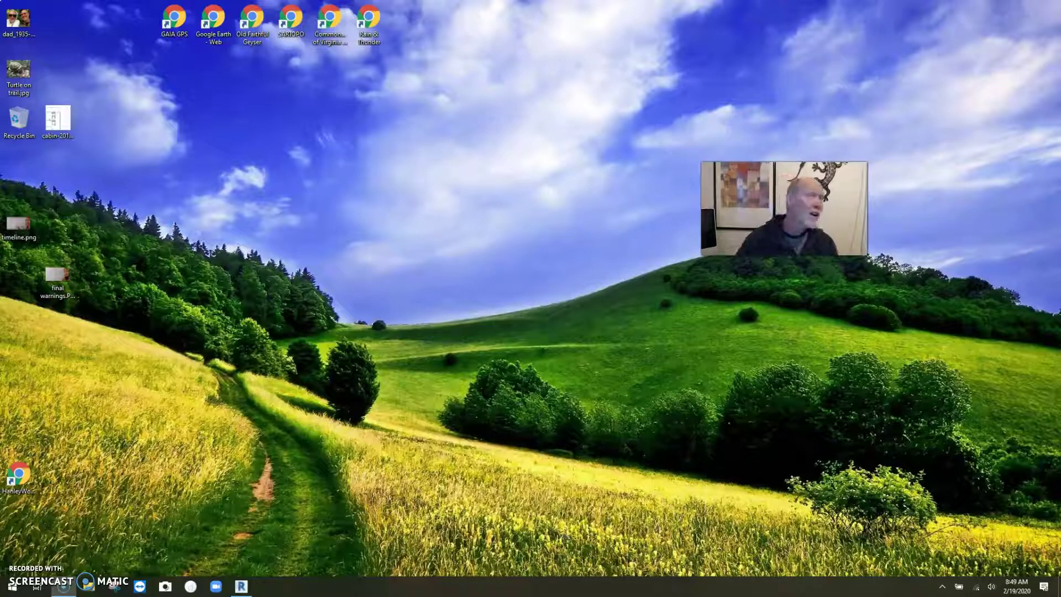
Restore Revit and open the default 3D view, orbiting and zooming around the brick house.
click(241, 586)
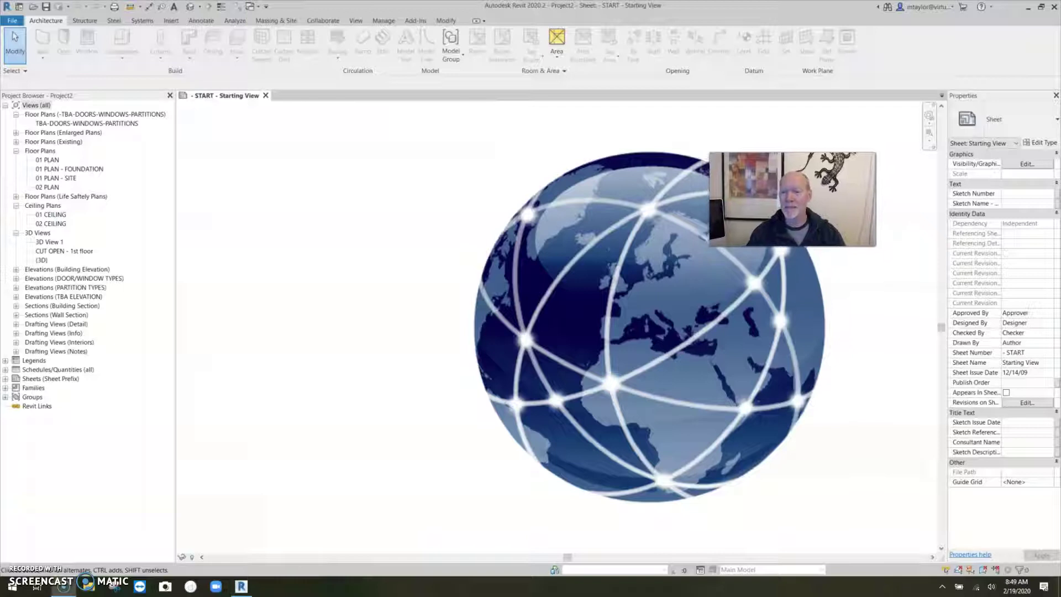
scroll(695, 363, down, 1)
middle_drag(695, 360, 394, 237)
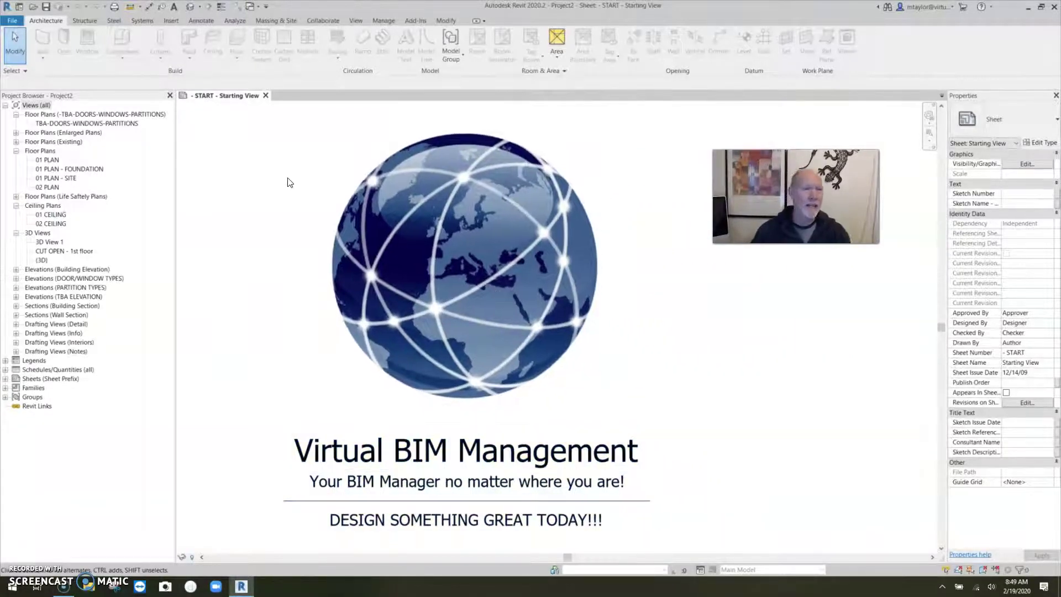
click(190, 7)
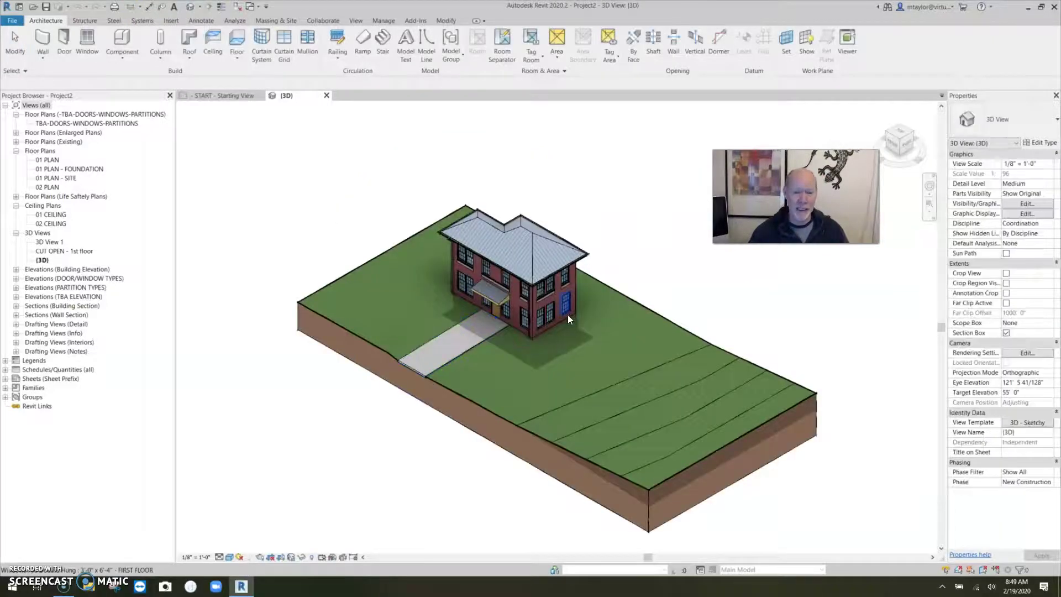
scroll(568, 346, up, 3)
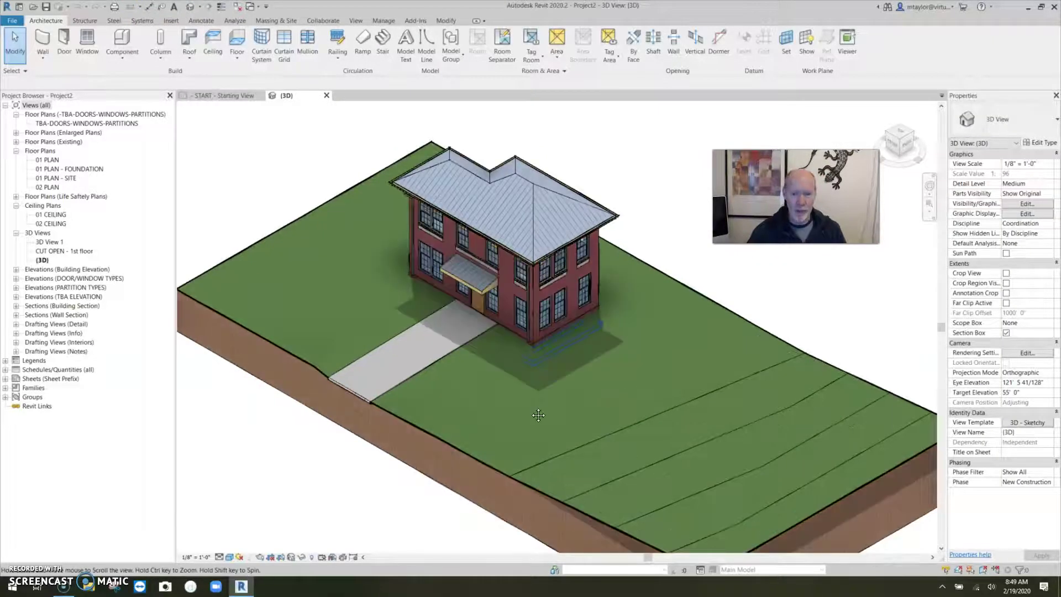
shift+middle_drag(572, 365, 728, 443)
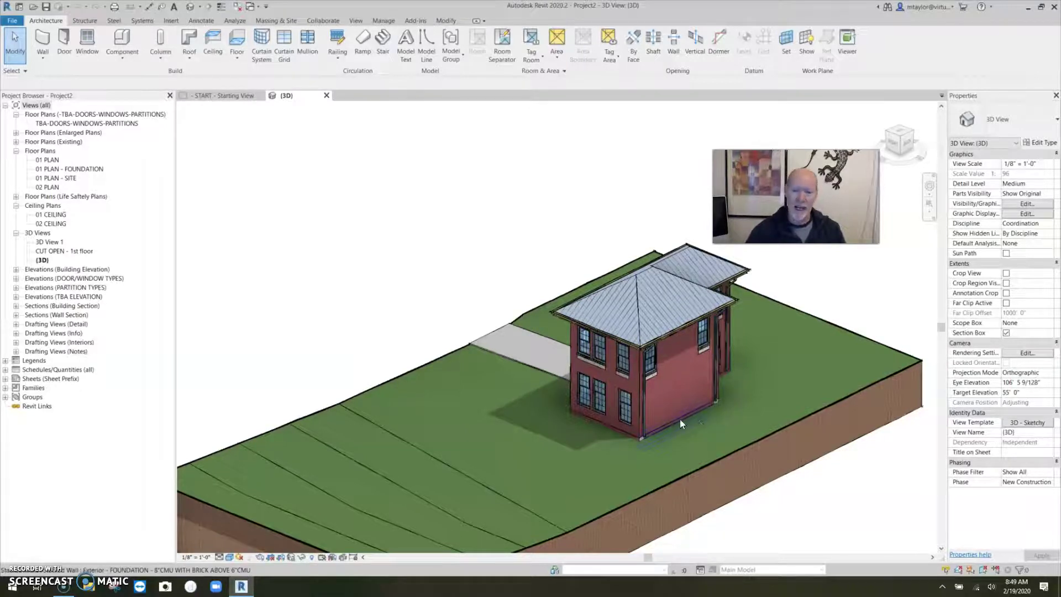
scroll(606, 377, up, 4)
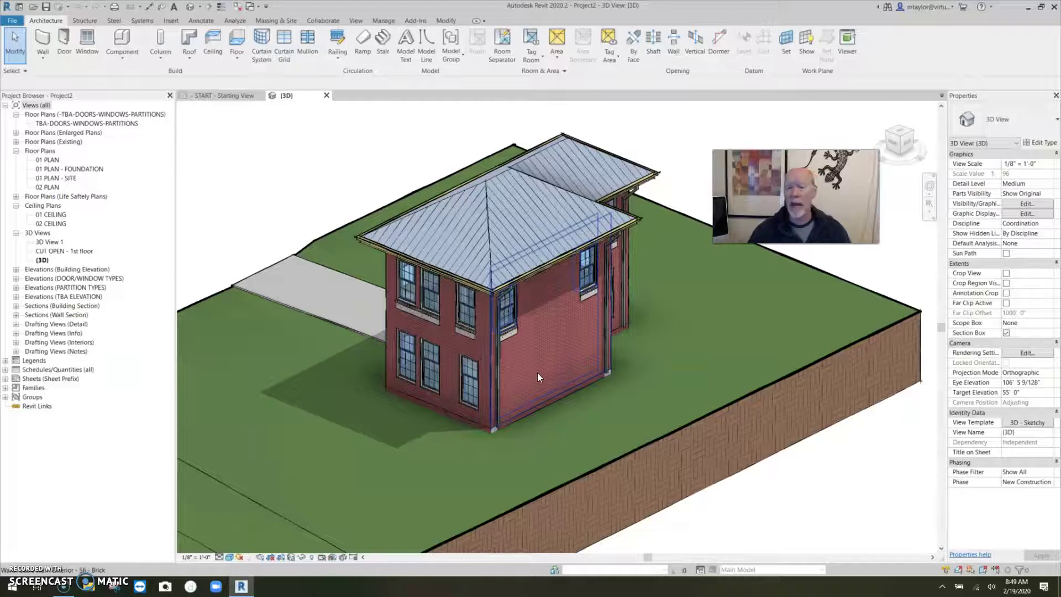
double_click(48, 160)
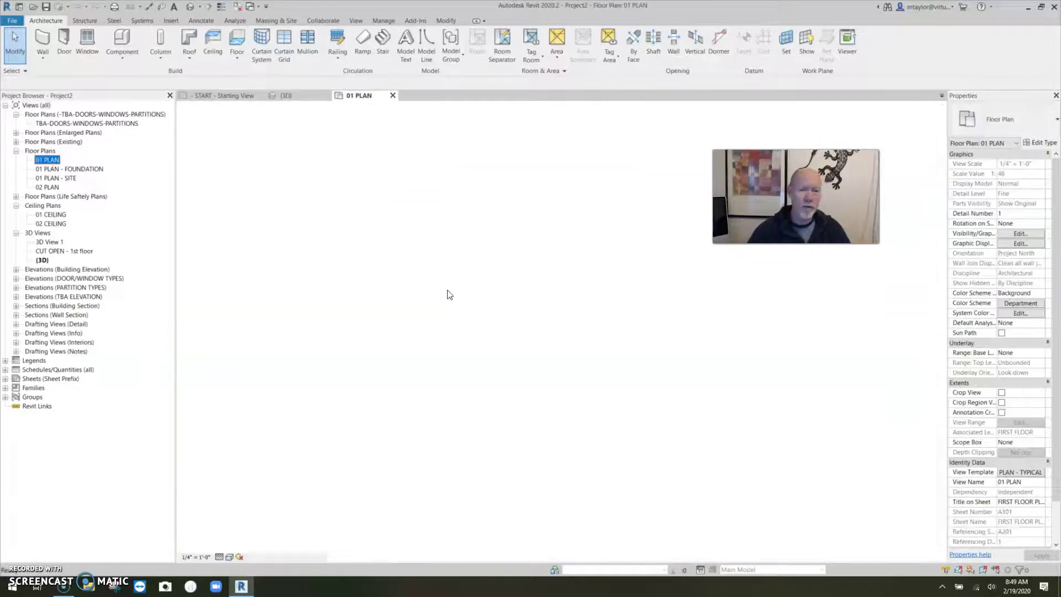
scroll(594, 345, up, 3)
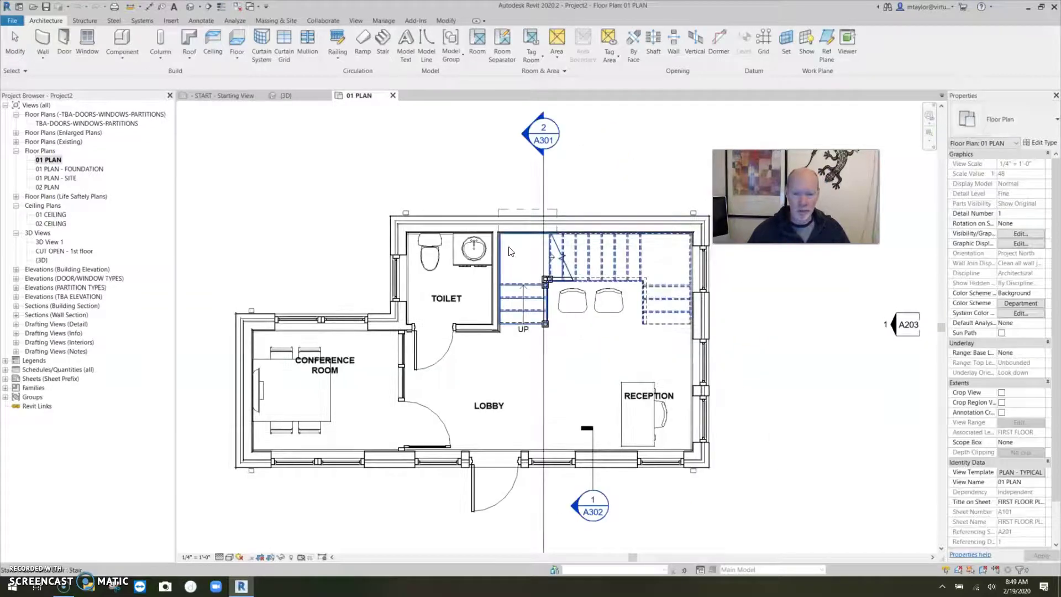
click(701, 323)
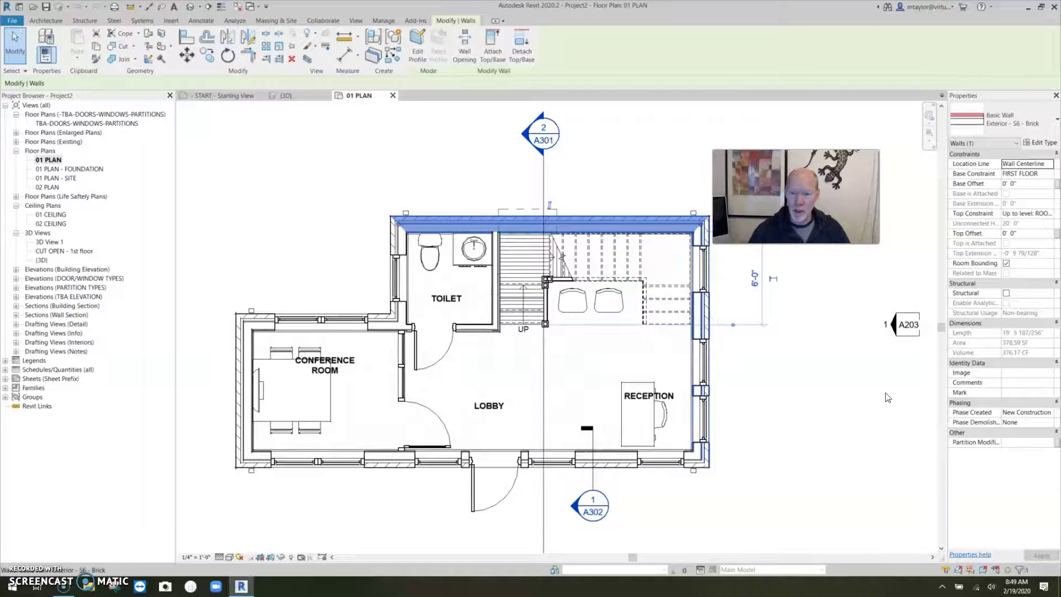
click(700, 343)
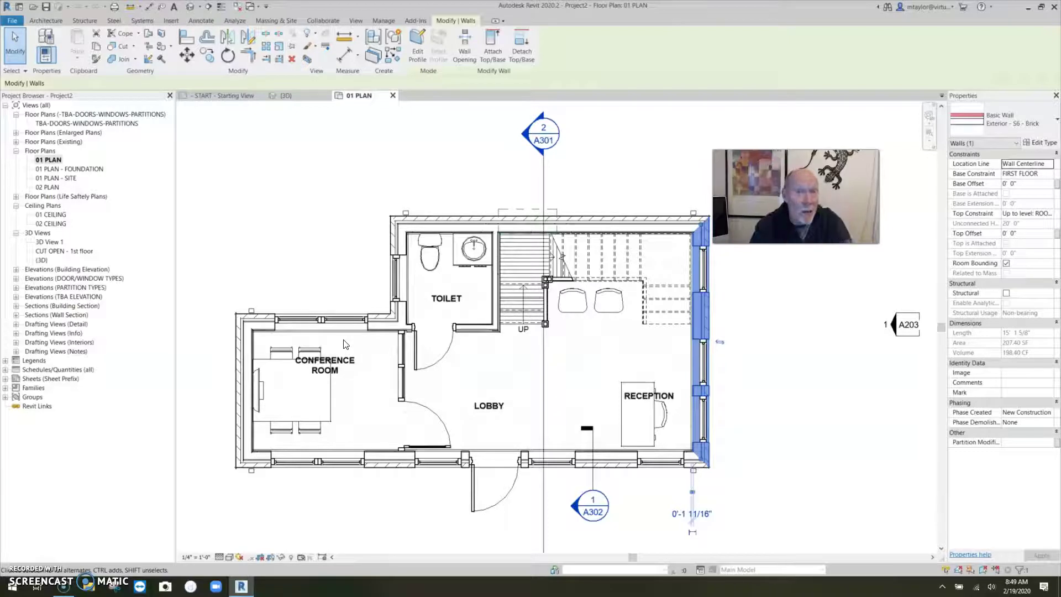
scroll(746, 358, down, 1)
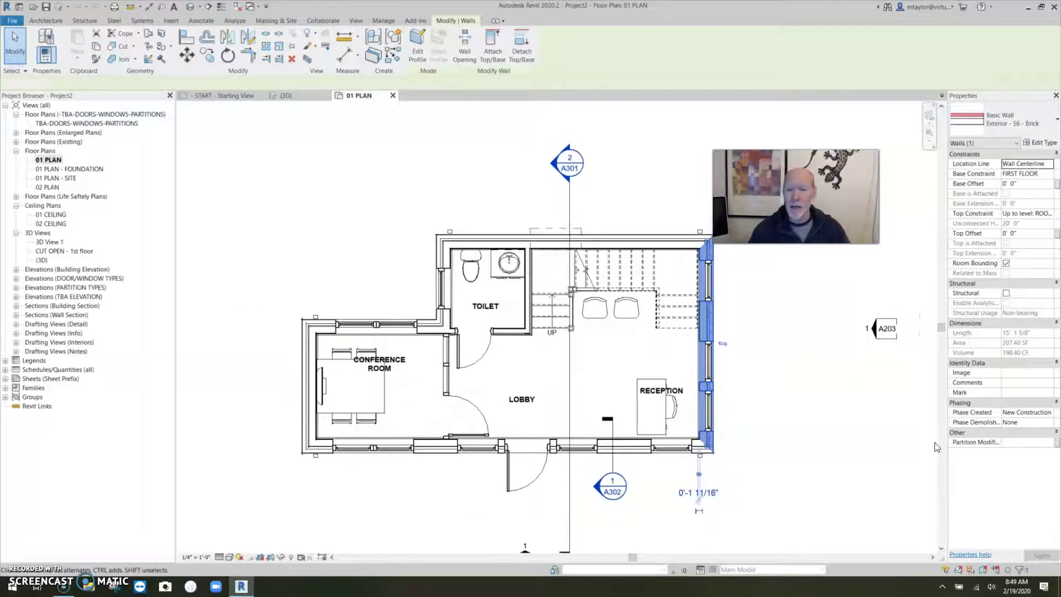
click(775, 352)
middle_drag(775, 352, 722, 343)
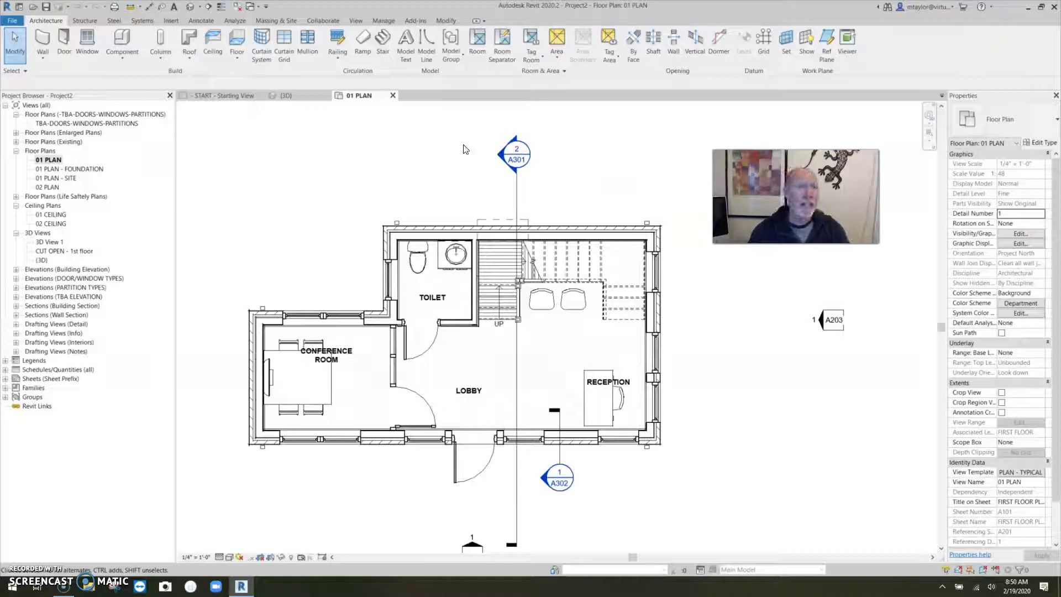
Open Manage > Phases and select the New Construction phase row.
click(386, 18)
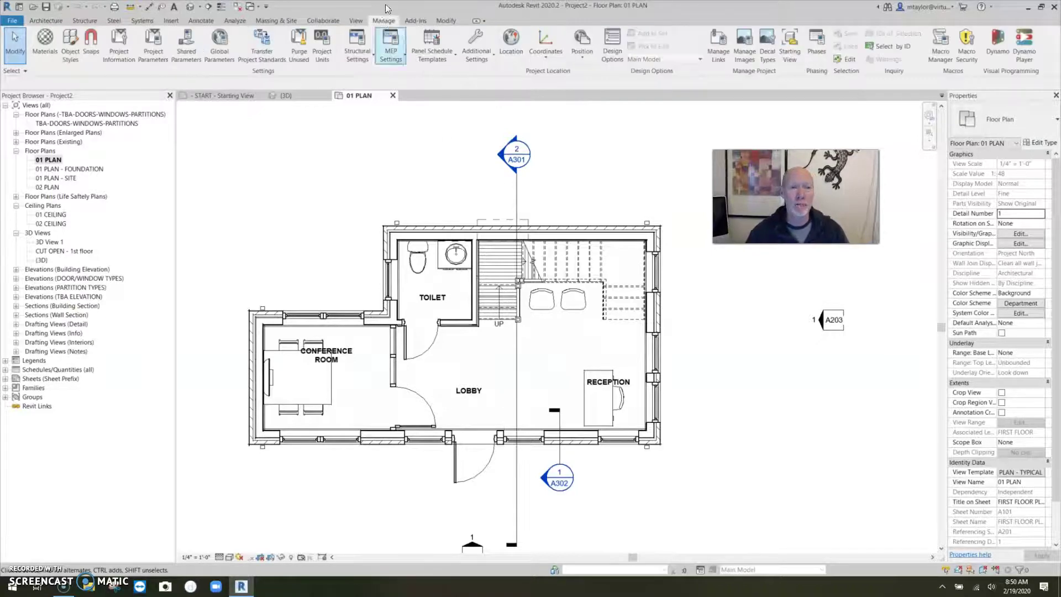
click(820, 48)
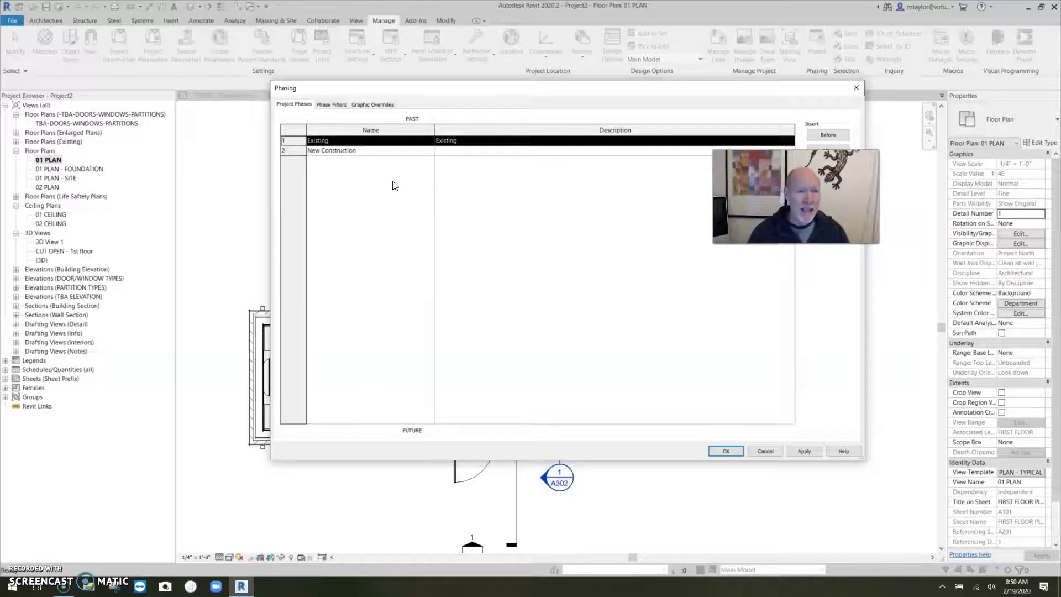
drag(504, 93, 326, 102)
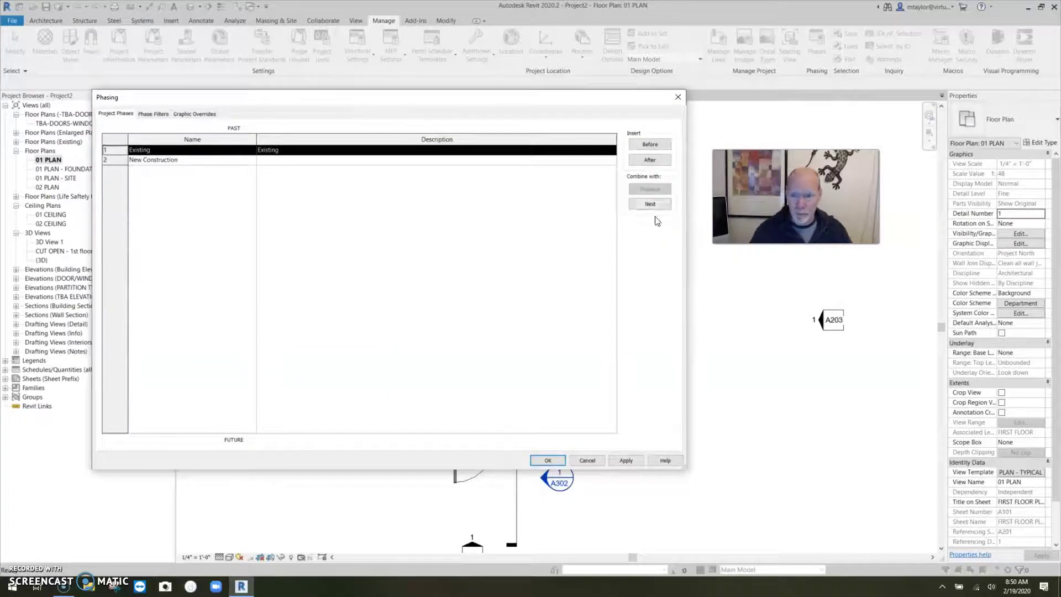
click(154, 160)
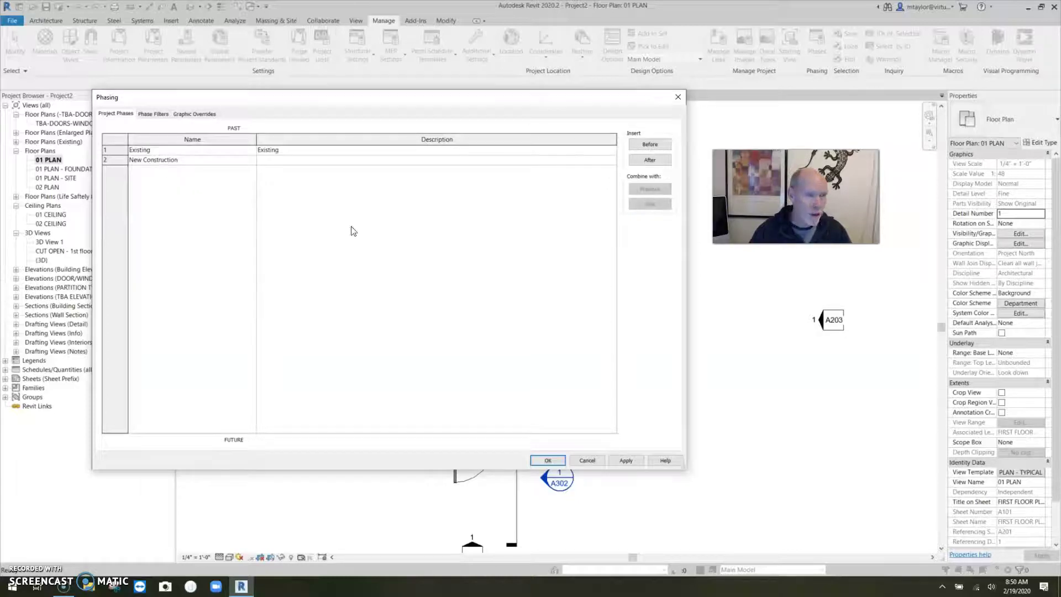
Insert a new phase after New Construction, name it ADDITION 2020, and confirm with OK.
click(641, 159)
drag(324, 100, 357, 92)
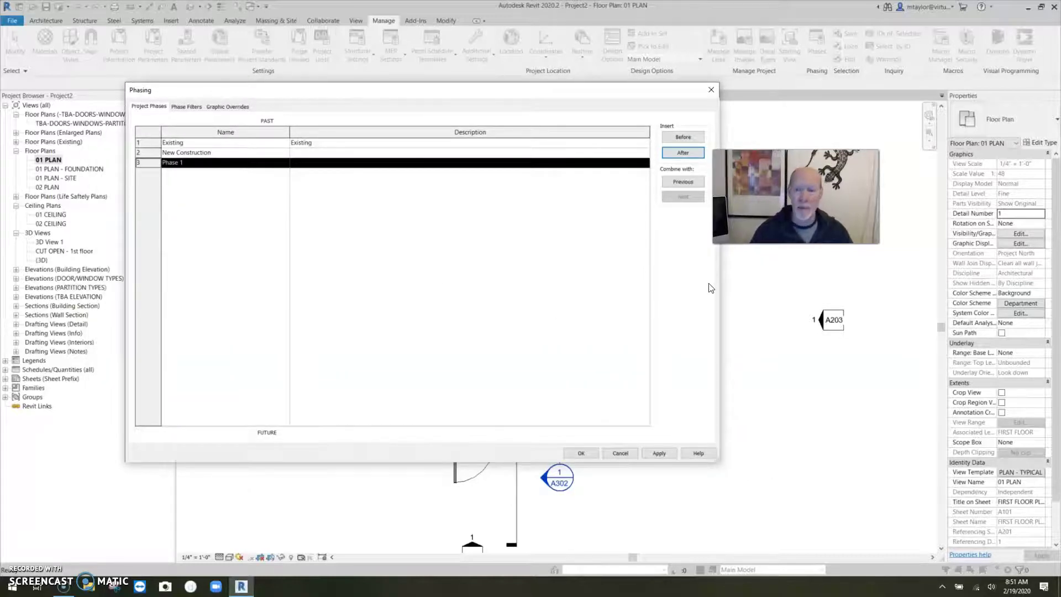
drag(678, 280, 560, 280)
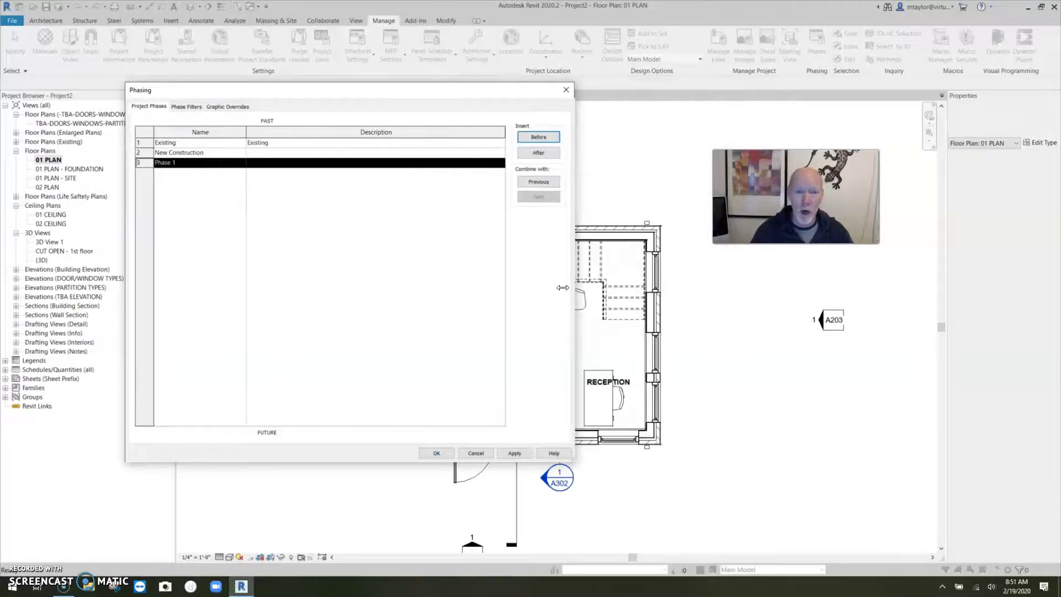
drag(405, 93, 552, 93)
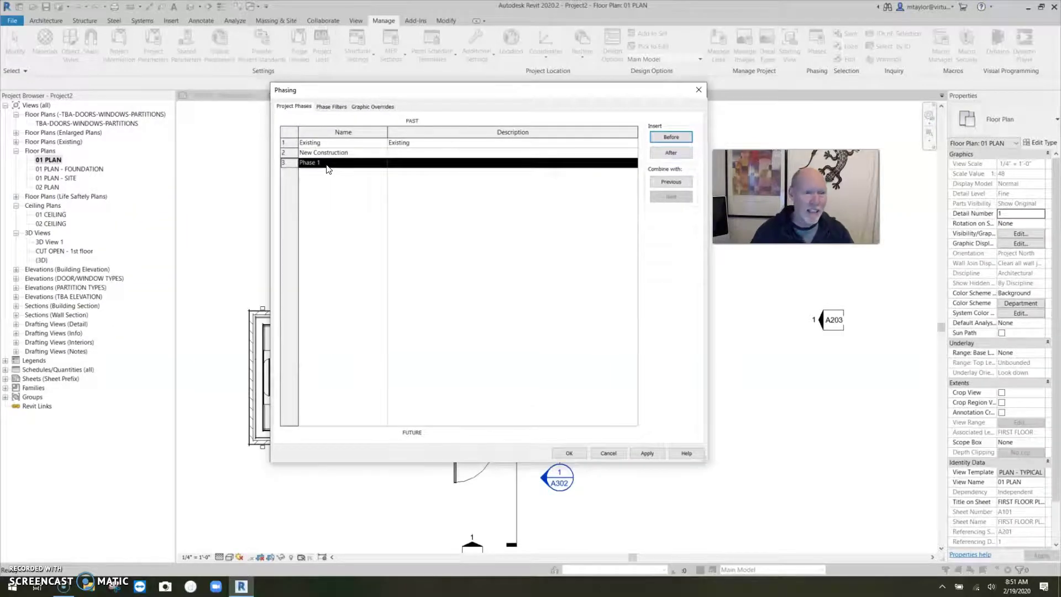
click(328, 164)
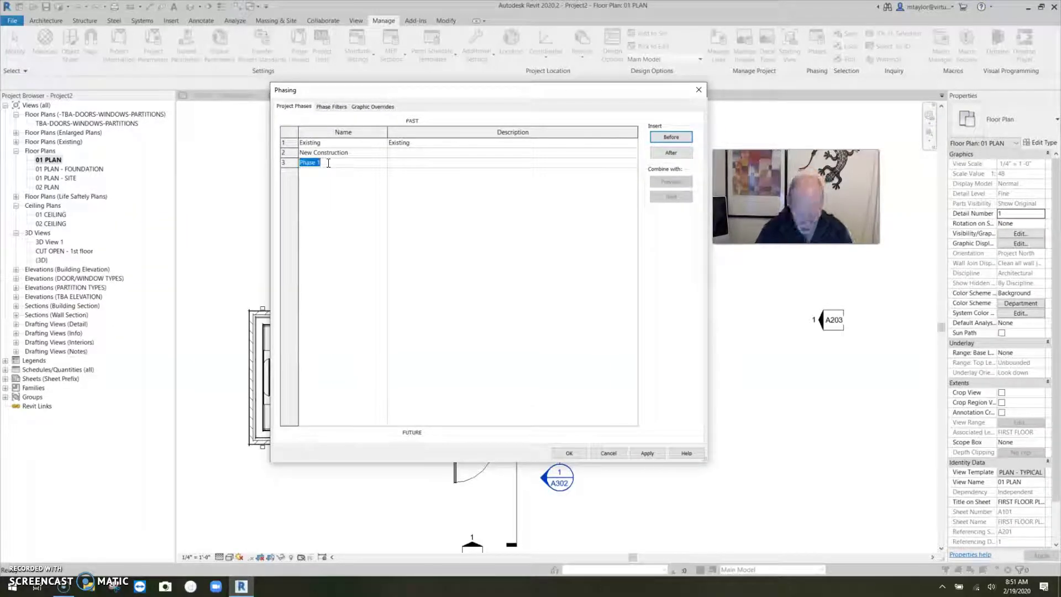
text(ADDITON 2020)
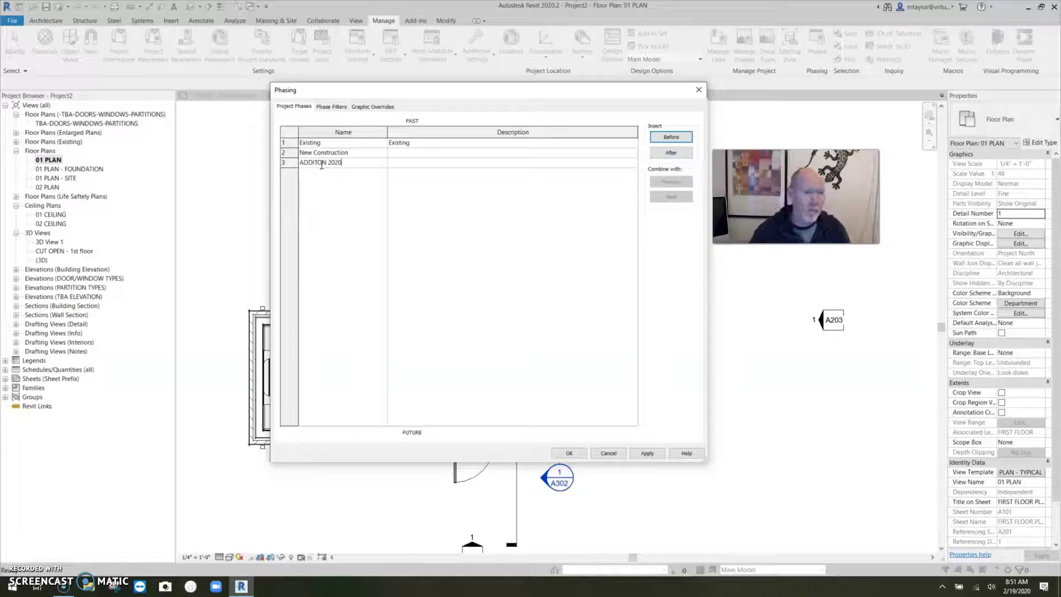
text(I)
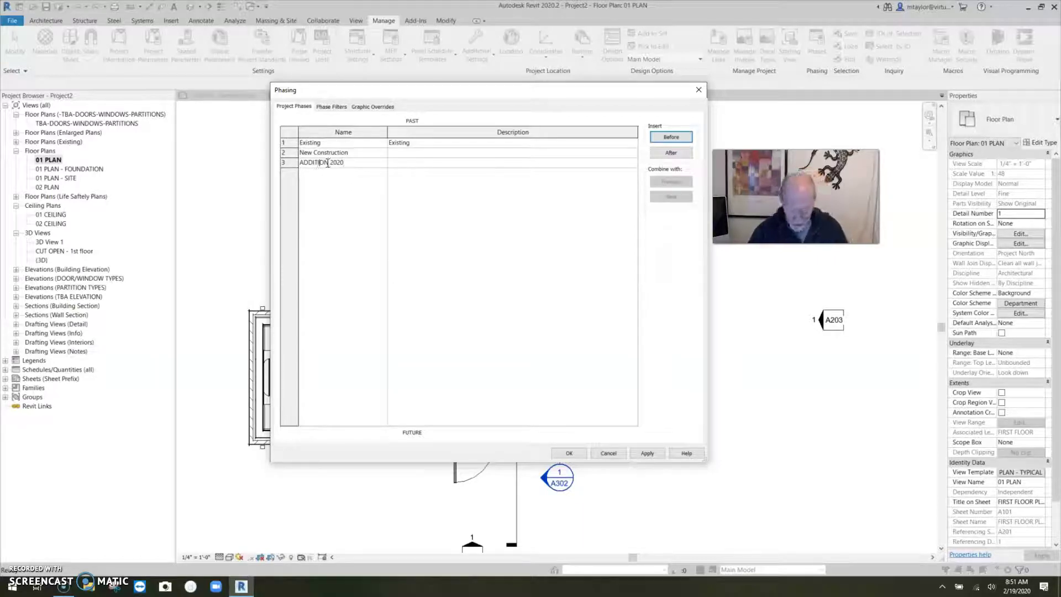
click(569, 453)
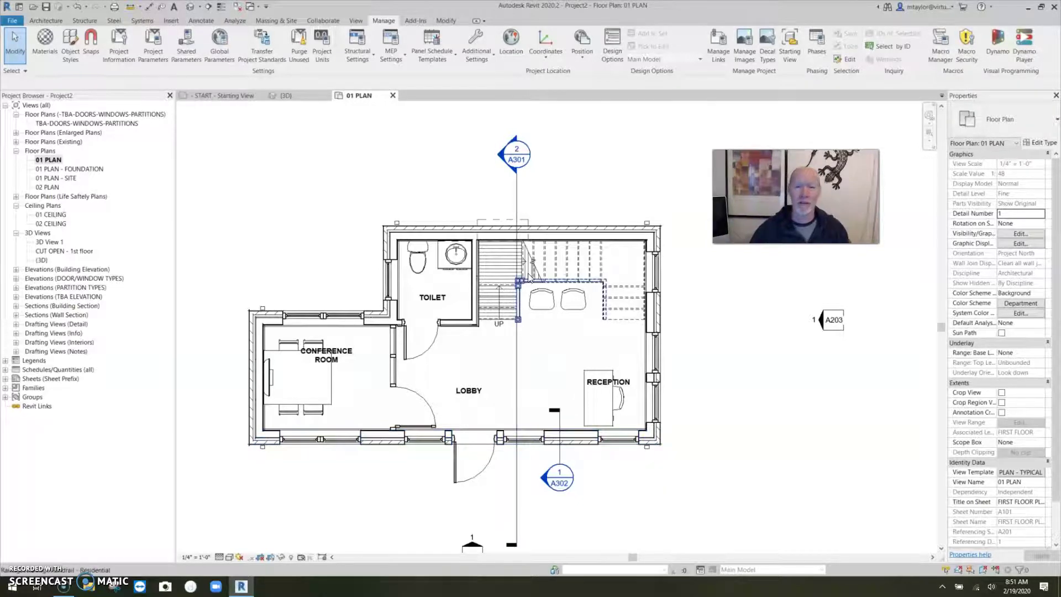
Duplicate the 01 PLAN view with detailing.
middle_drag(562, 215, 561, 248)
middle_drag(474, 242, 472, 312)
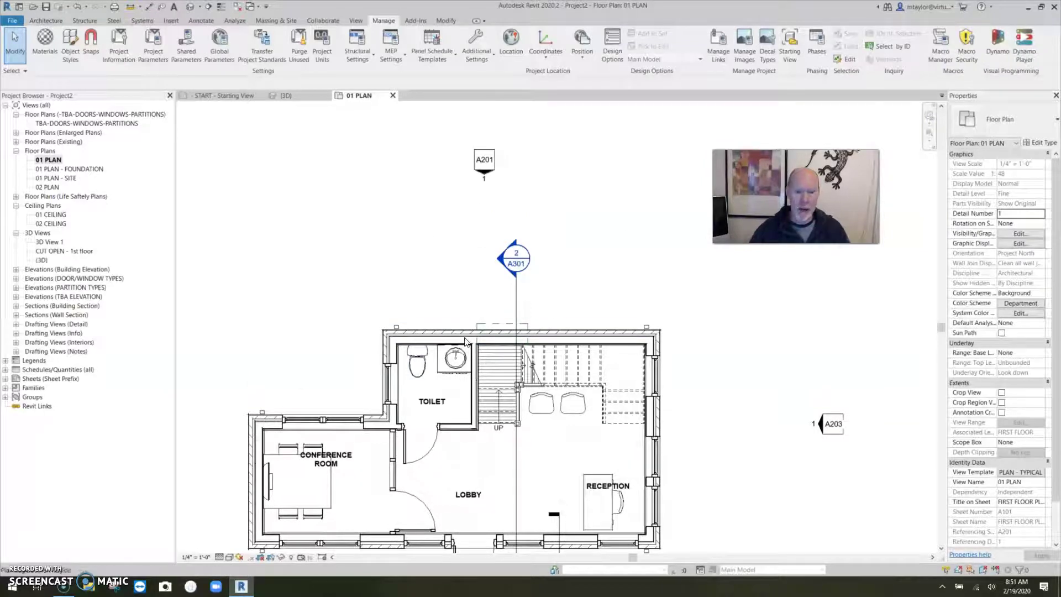
scroll(574, 211, down, 1)
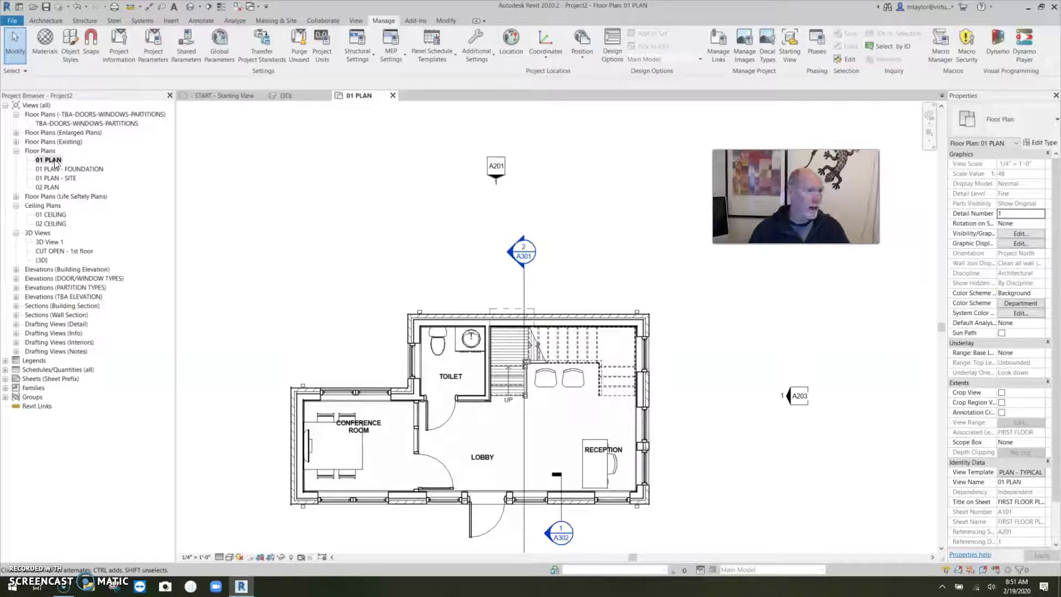
right_click(48, 162)
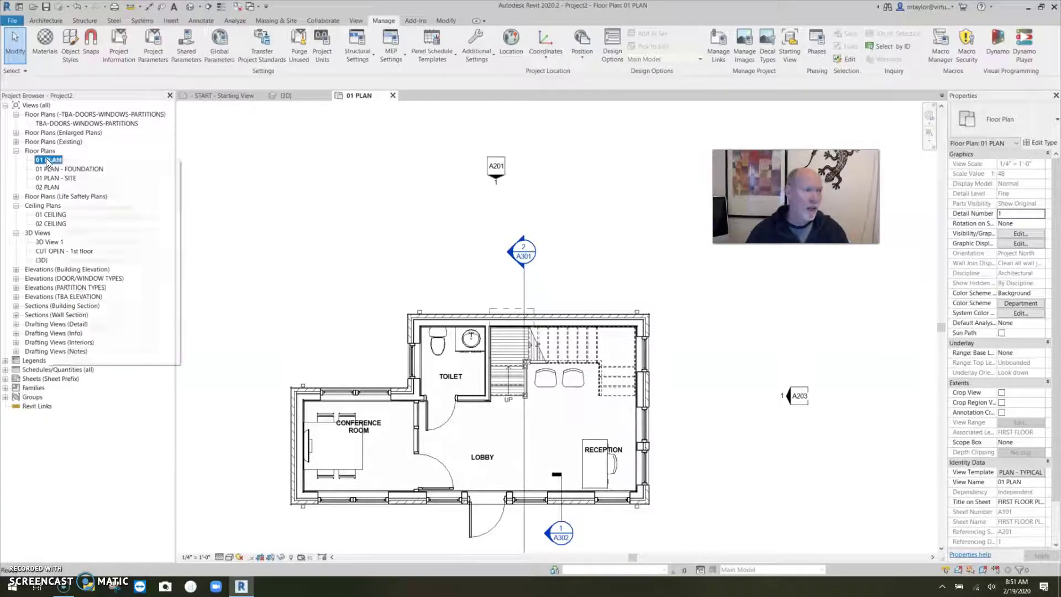
mouse_move(90, 230)
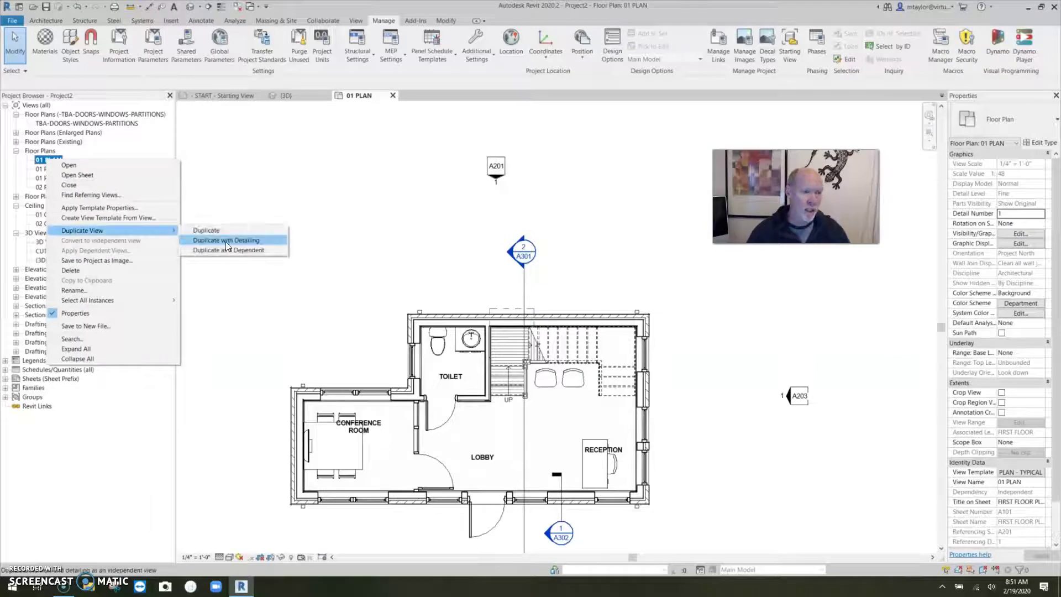
click(244, 240)
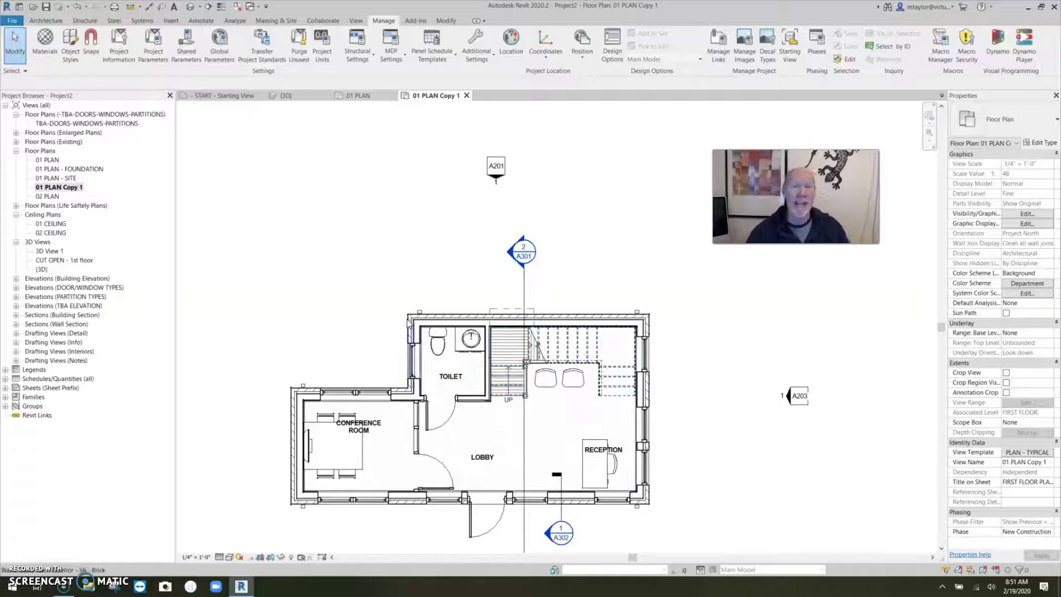
middle_drag(391, 314, 437, 315)
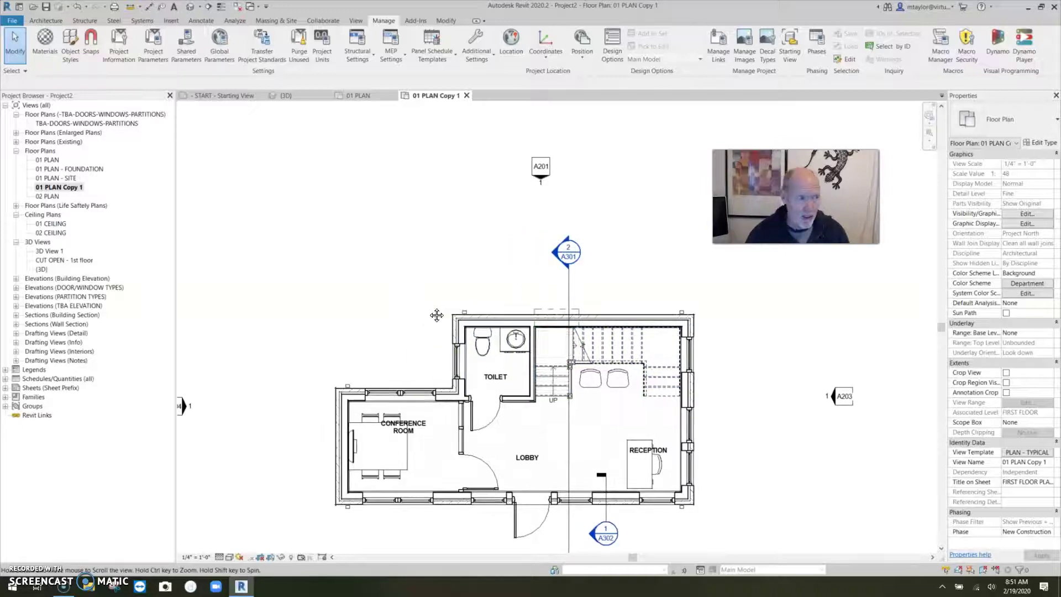
Rename the copied view to '01 PLAN - ADDITION 2020'.
right_click(74, 188)
click(101, 319)
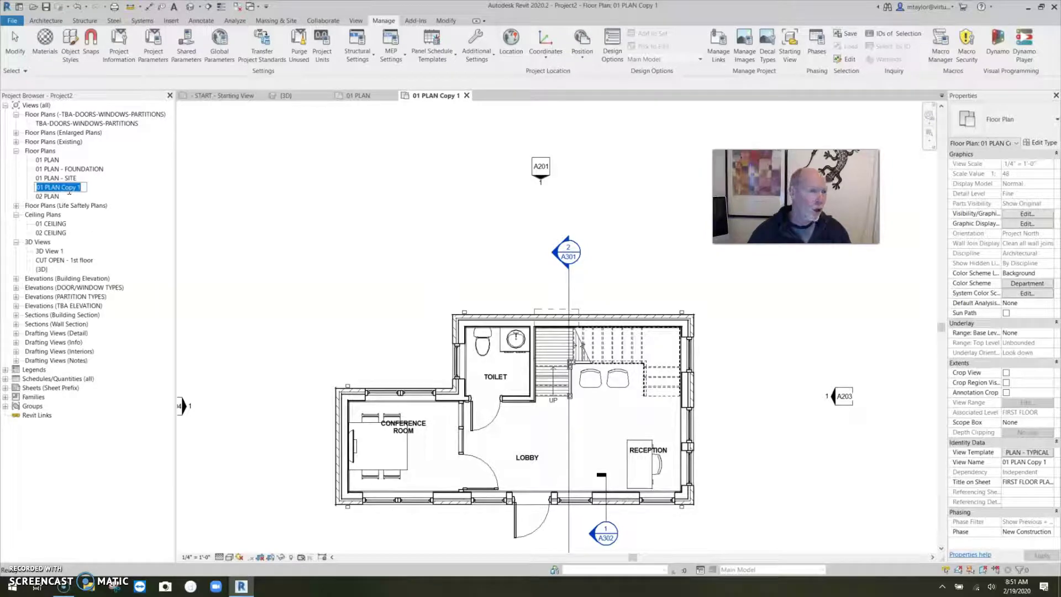
drag(84, 187, 64, 186)
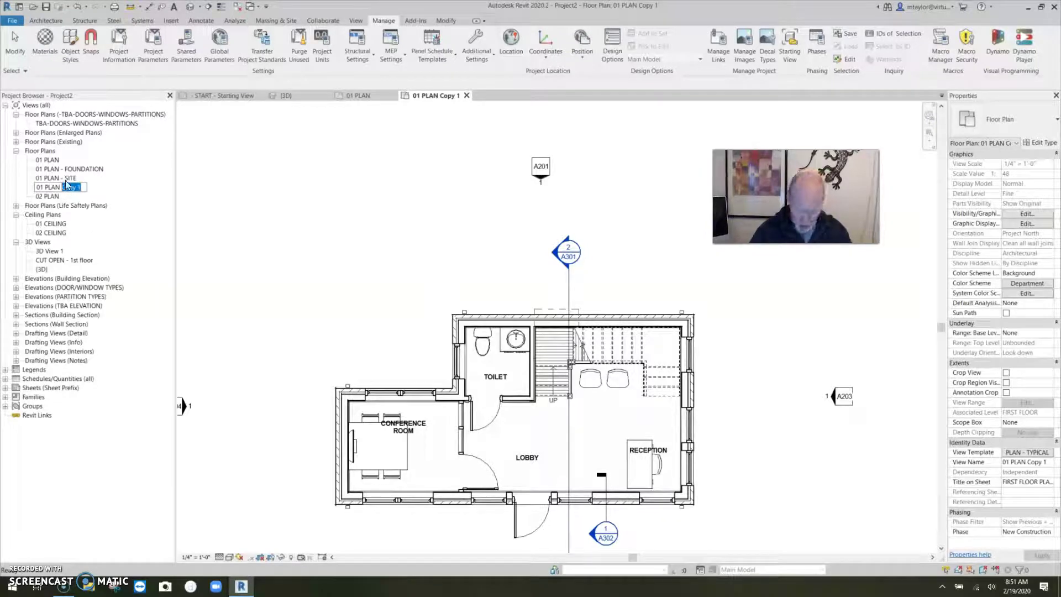
text(- ADDITIO)
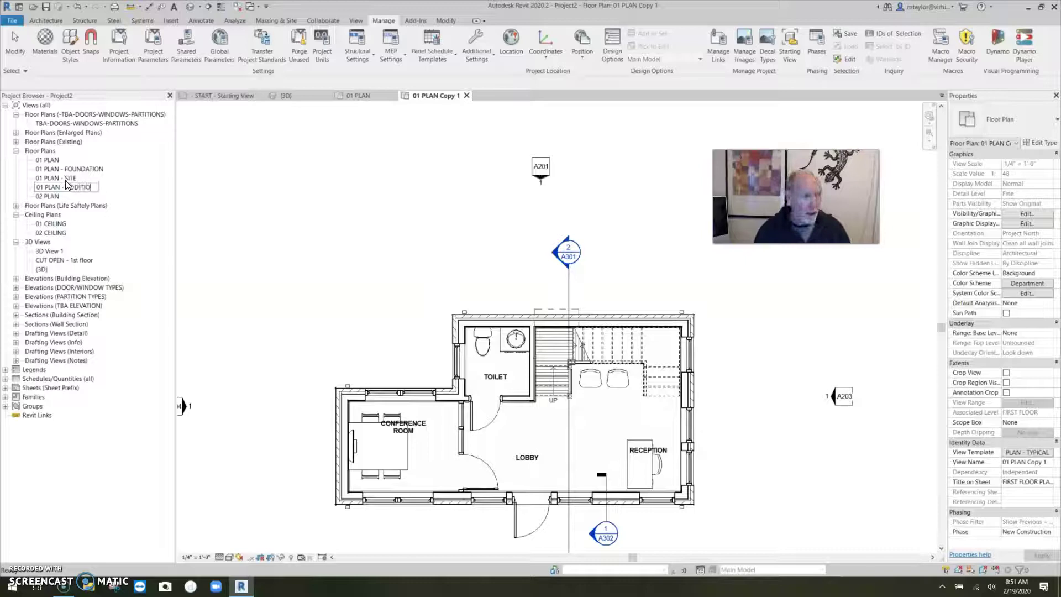
text(N 2020)
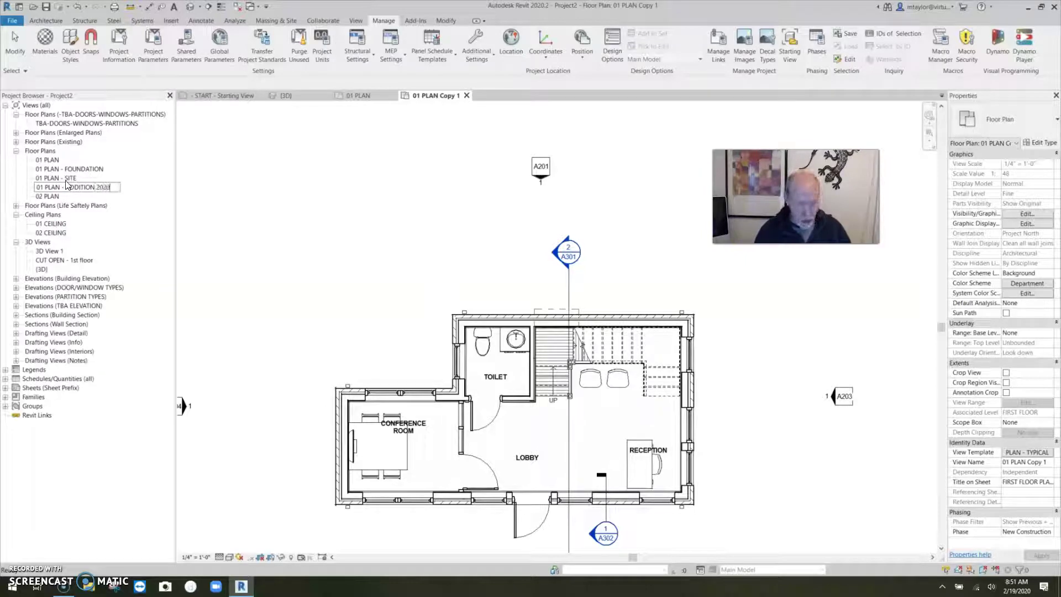
click(289, 236)
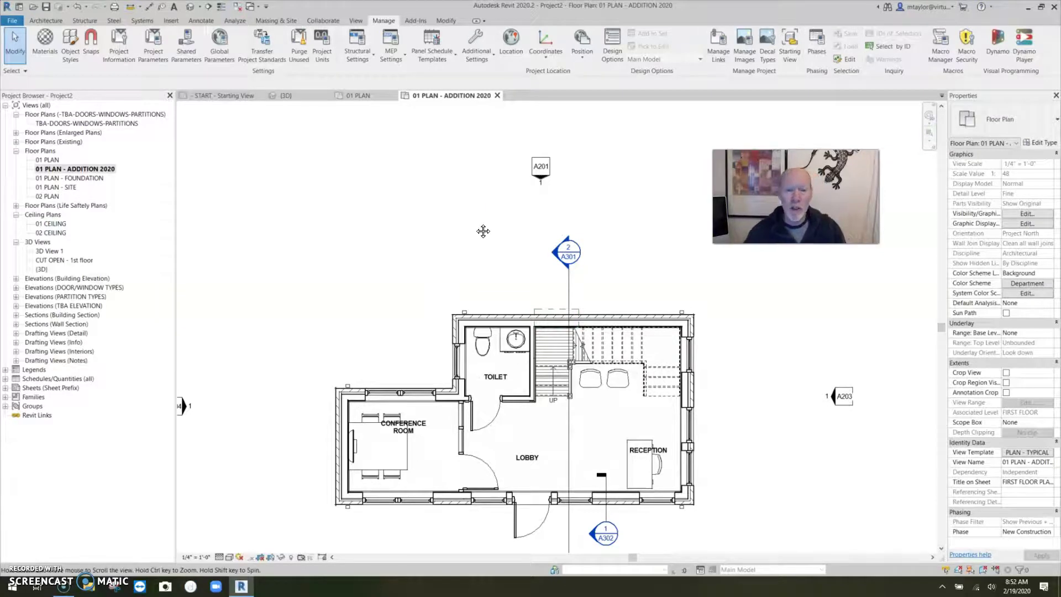
middle_drag(488, 233, 463, 210)
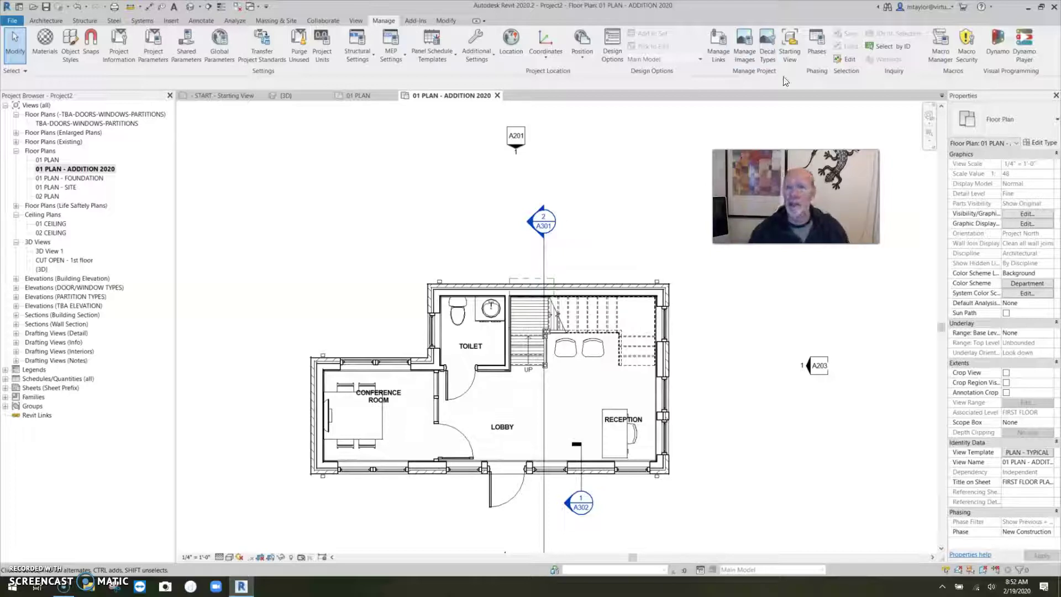
In the Phase Filters list, add a new filter named 'Show EXISTING + New'.
click(812, 52)
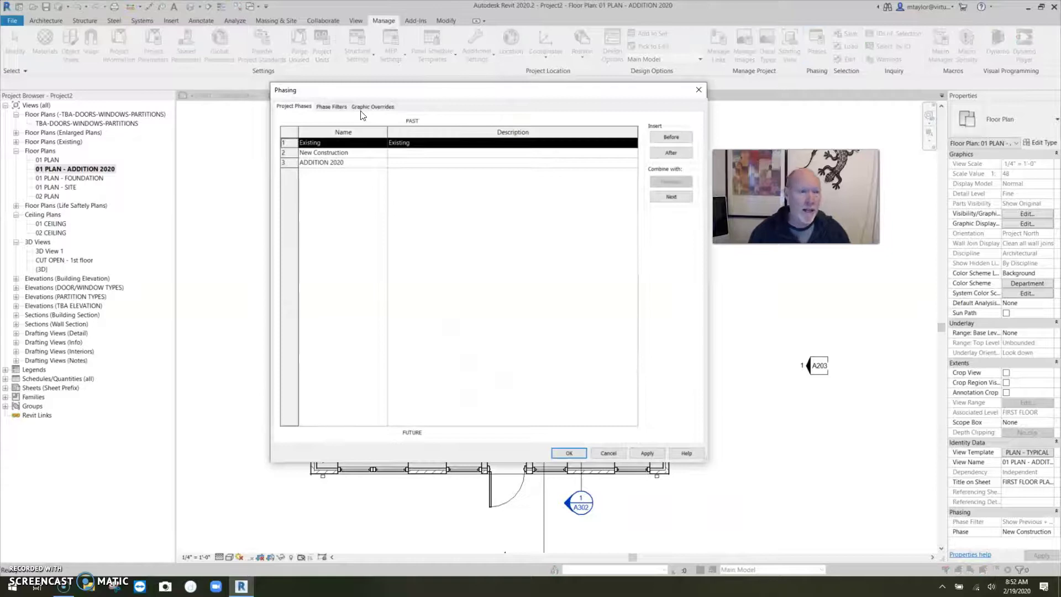
click(330, 108)
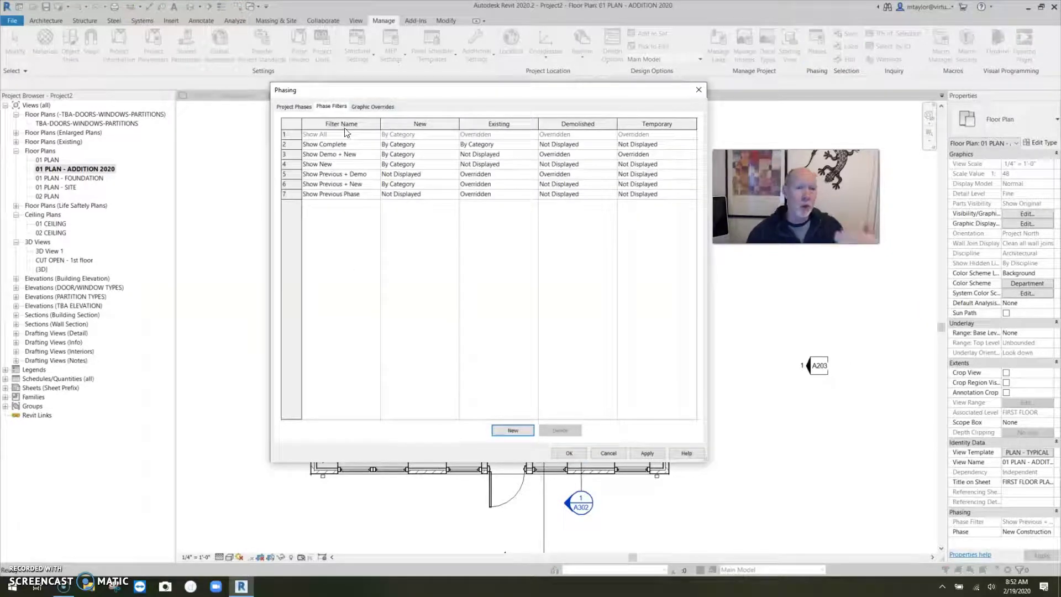
click(512, 430)
click(334, 206)
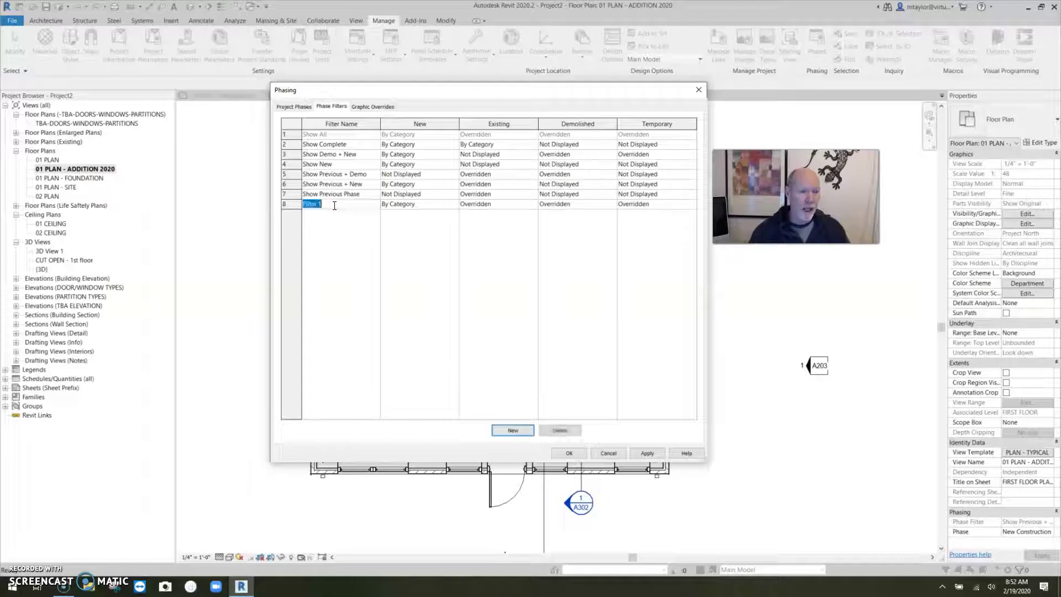
text(sH)
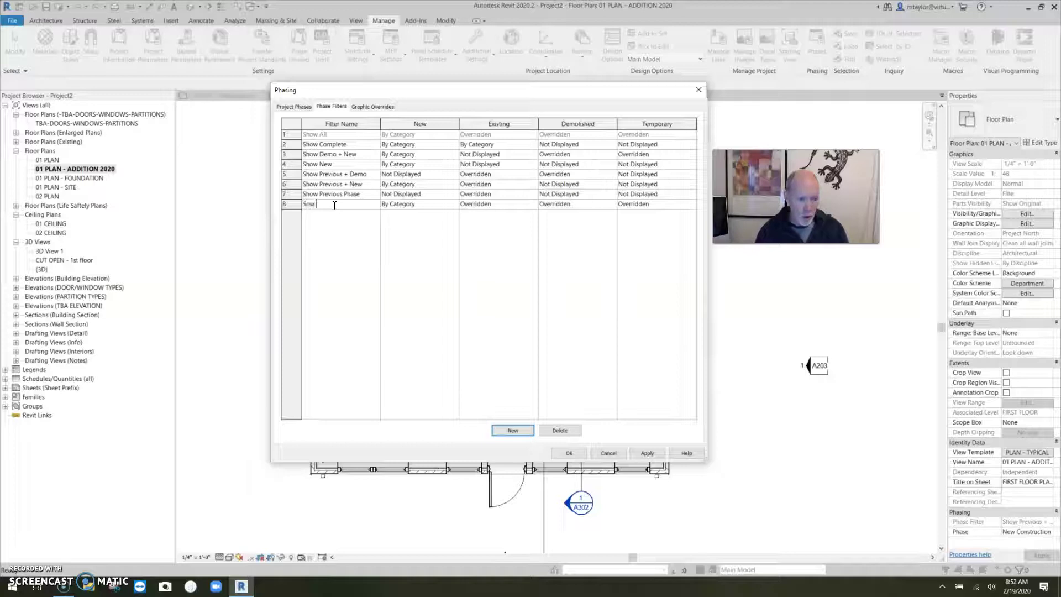
text(ow E)
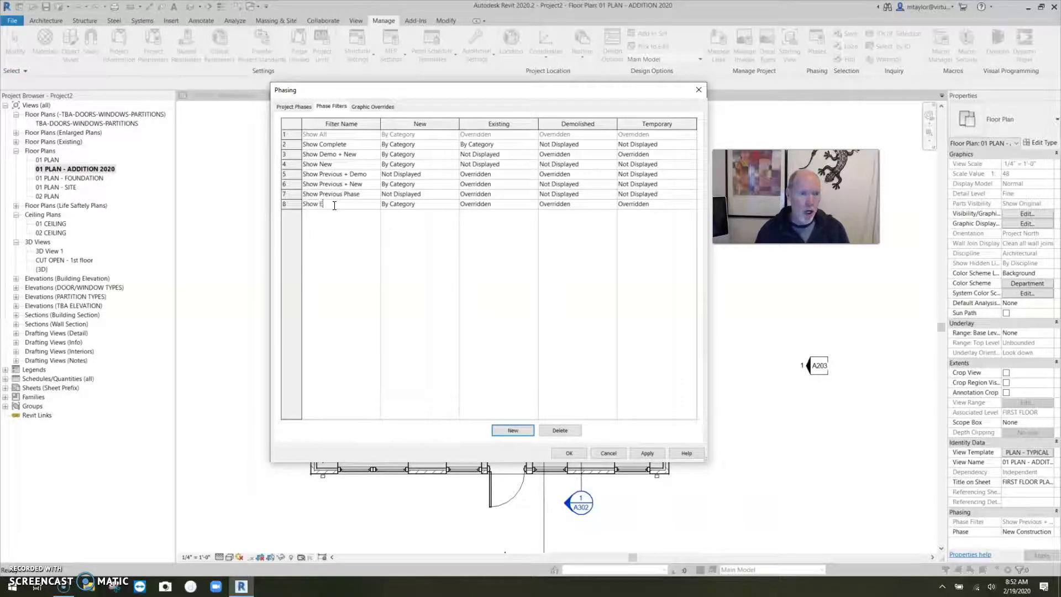
text(X)
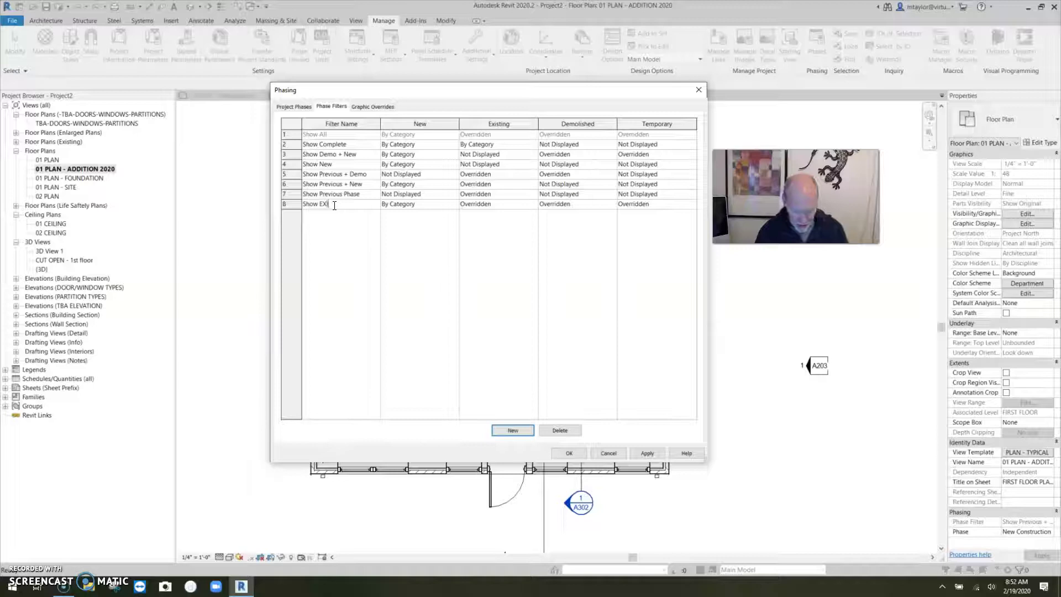
text(ISTIN)
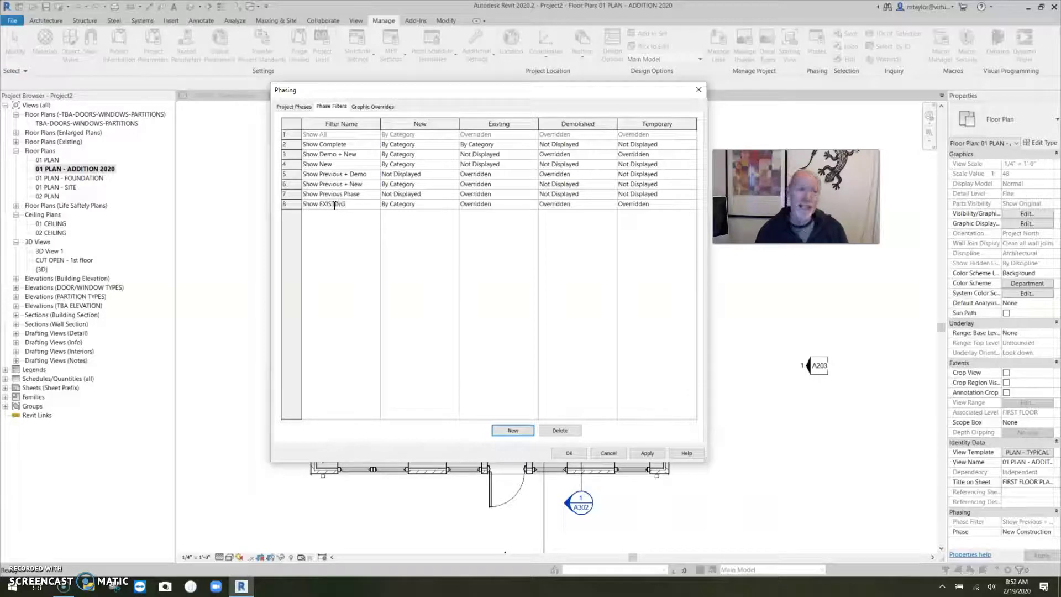
text(G)
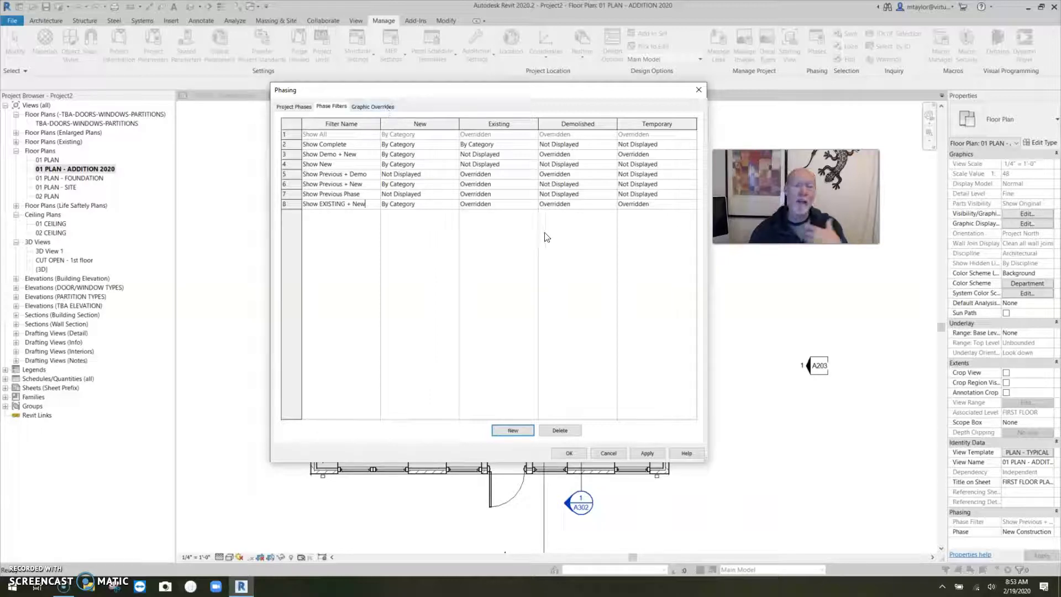
Keep the new filter's Demolished display set to Overridden.
click(594, 205)
click(612, 204)
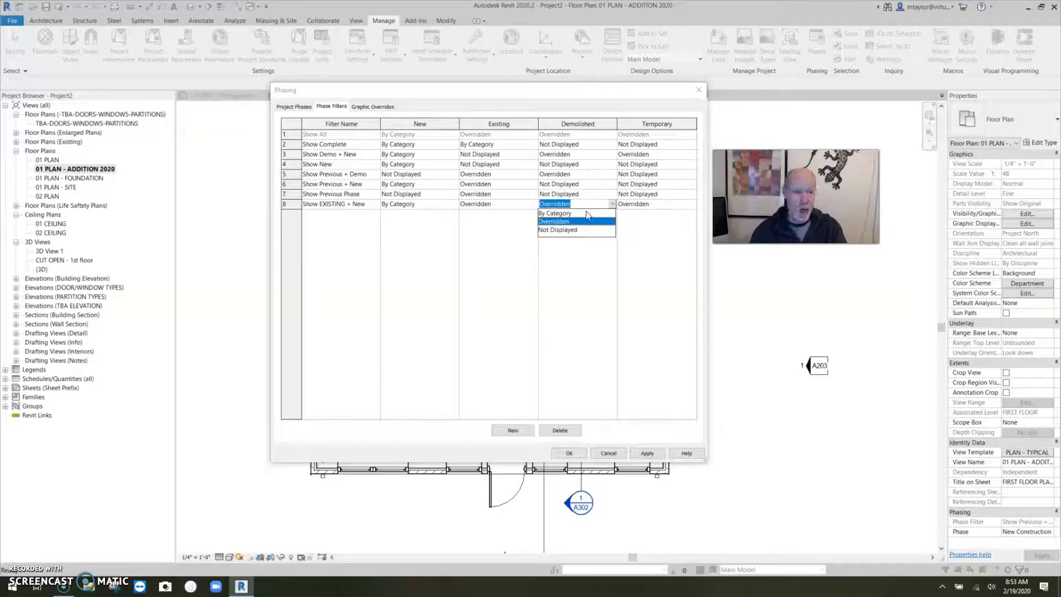
click(569, 230)
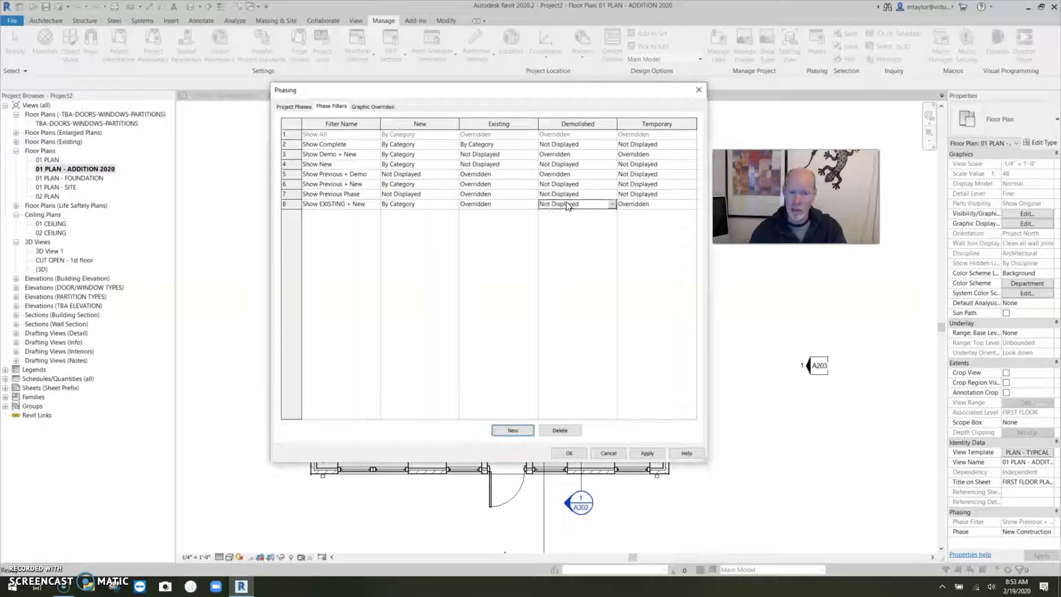
click(611, 205)
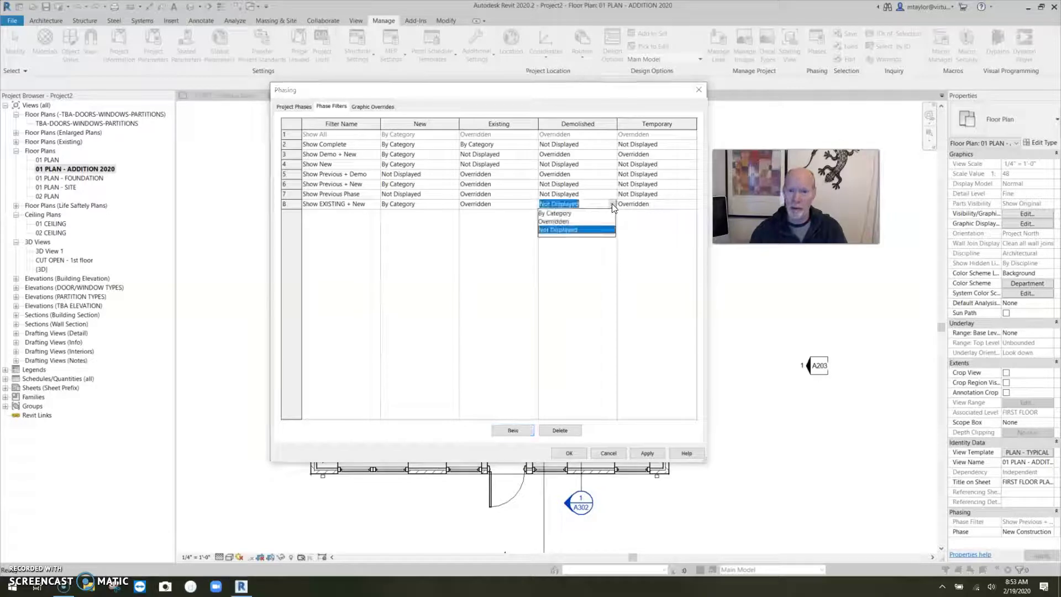
click(567, 221)
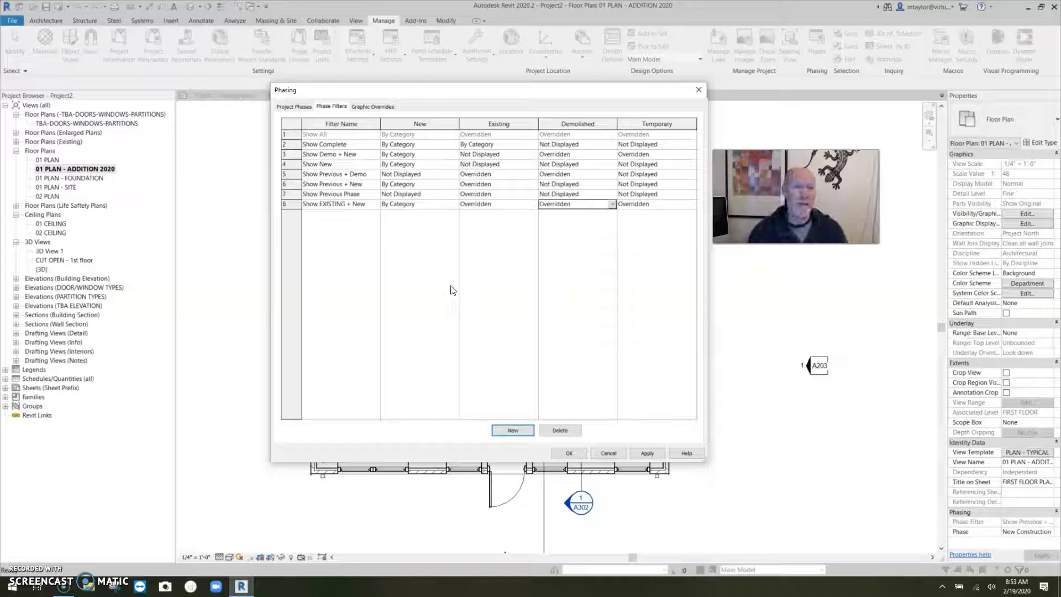
Review the Graphic Overrides and Phase Filters tabs, then close Phasing with OK.
click(377, 106)
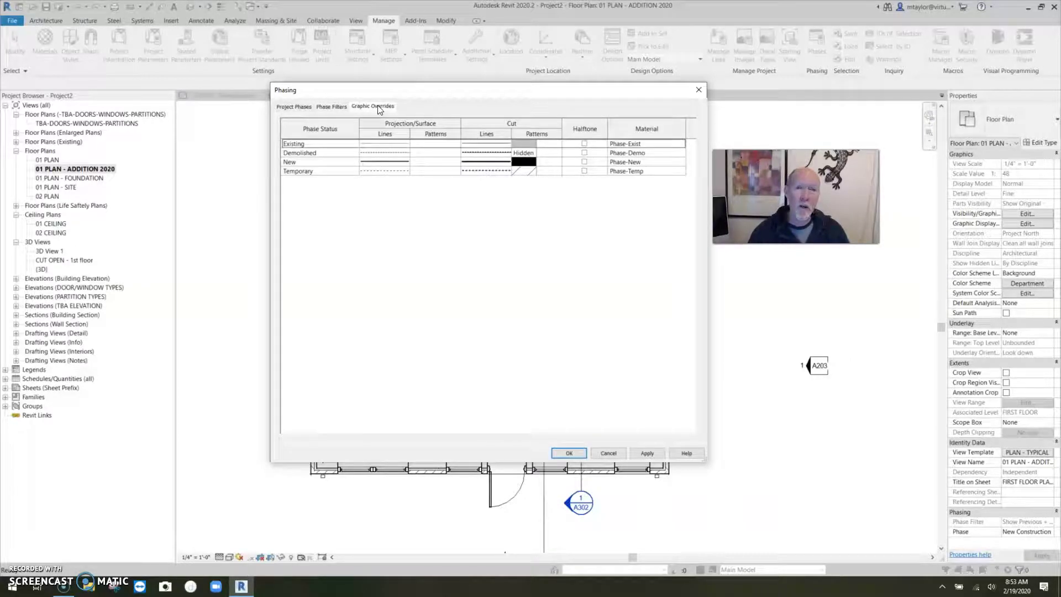
click(337, 107)
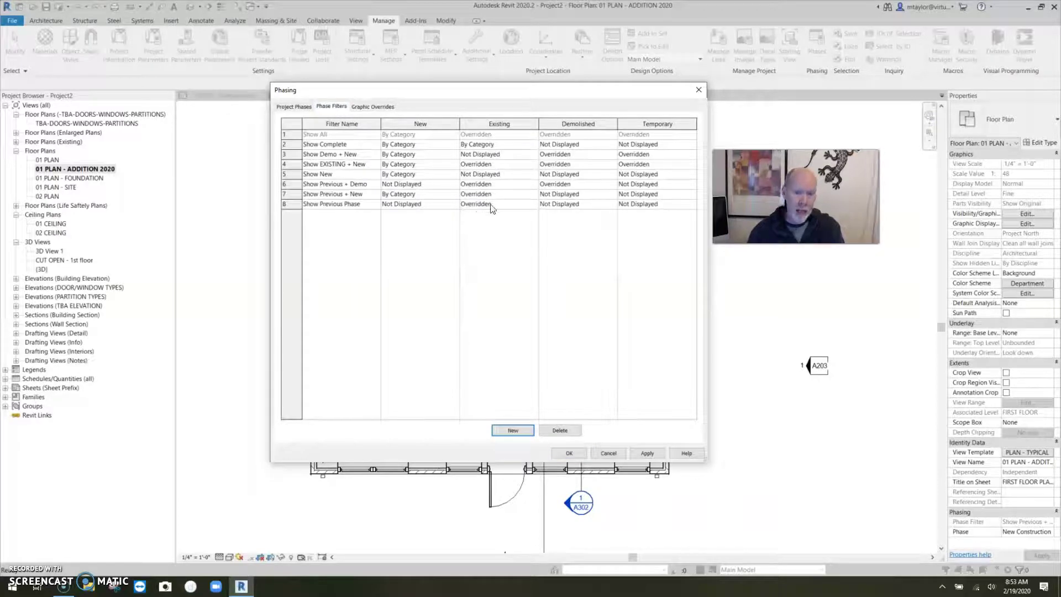
click(386, 108)
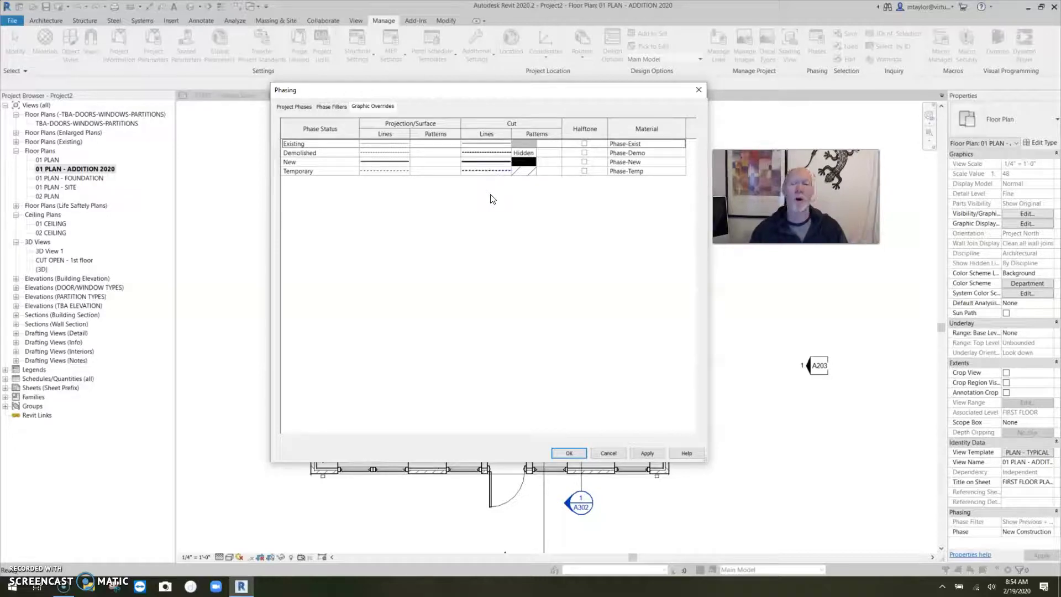
click(567, 453)
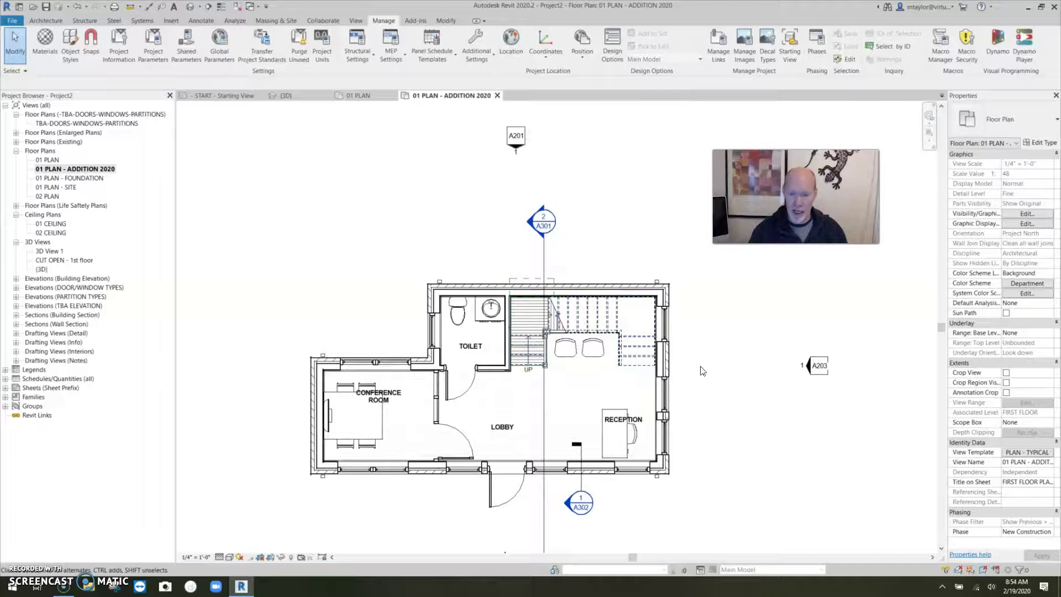
Change the view's Phase property from New Construction to ADDITION 2020.
scroll(690, 343, down, 1)
scroll(674, 351, up, 1)
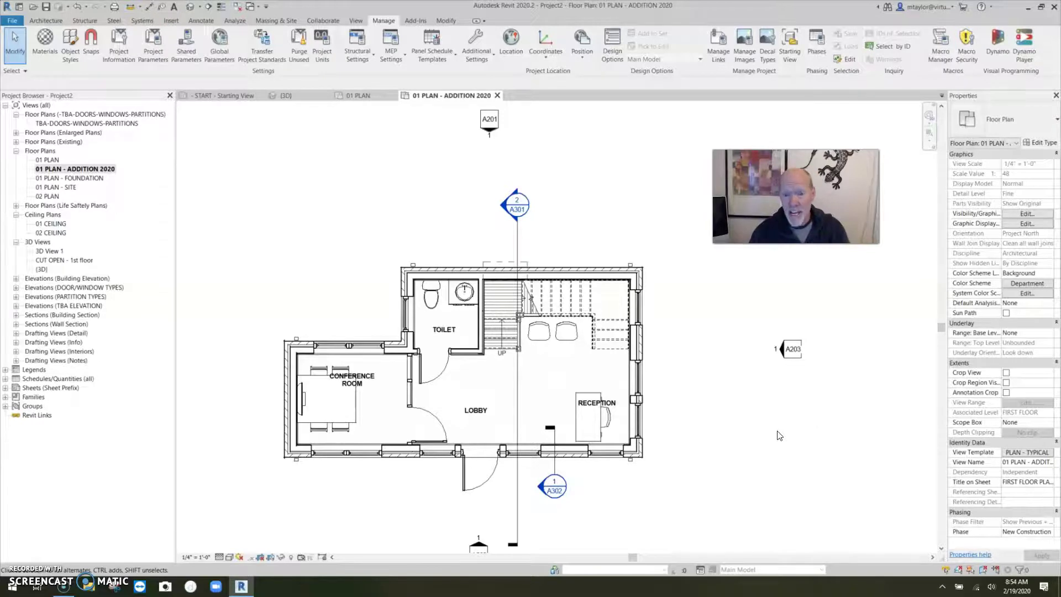
scroll(779, 433, down, 3)
middle_drag(757, 431, 724, 420)
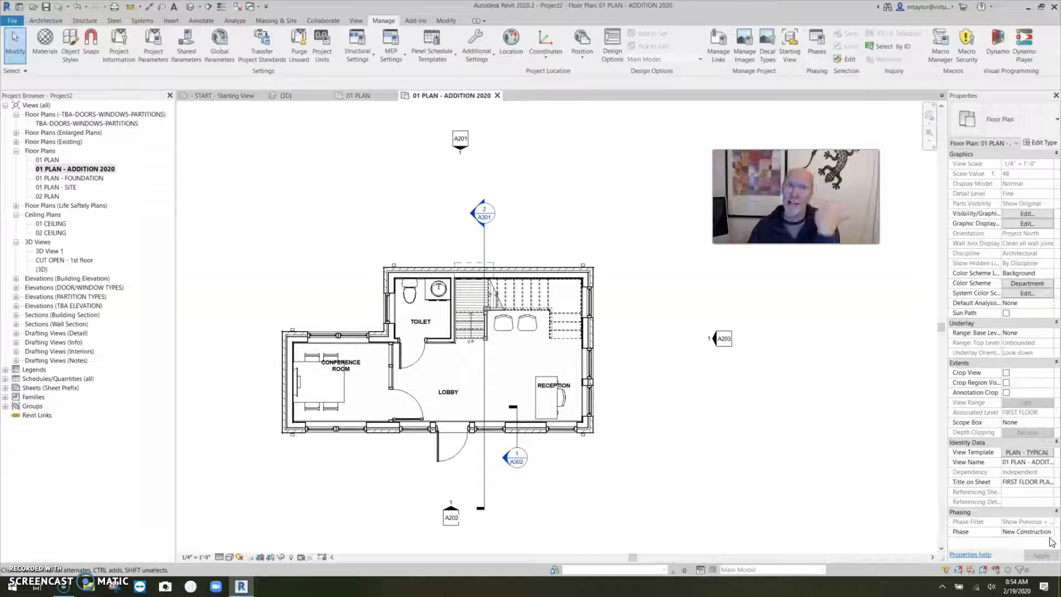
click(1049, 531)
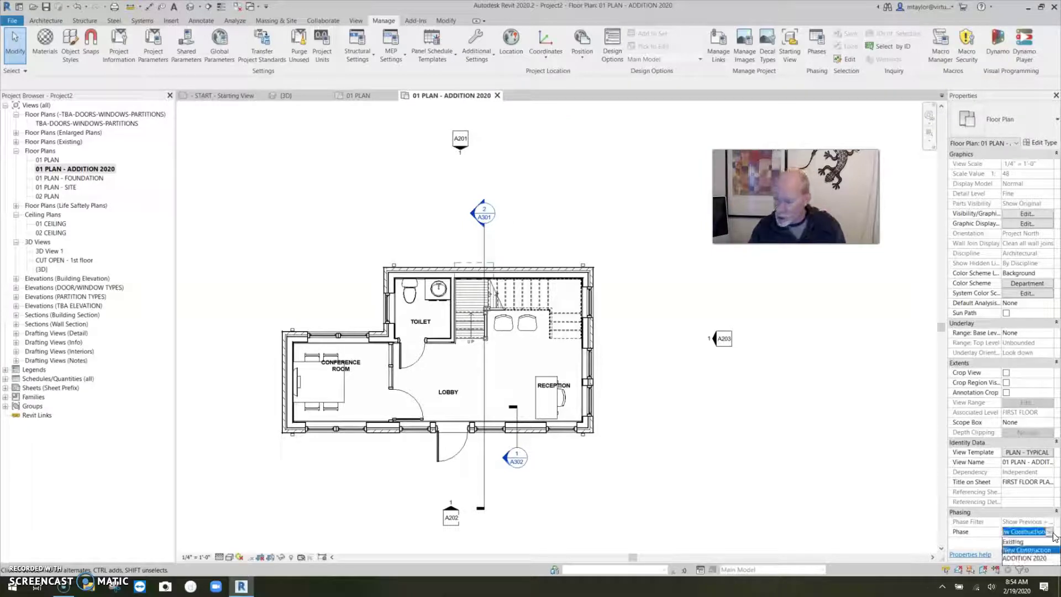
click(1019, 558)
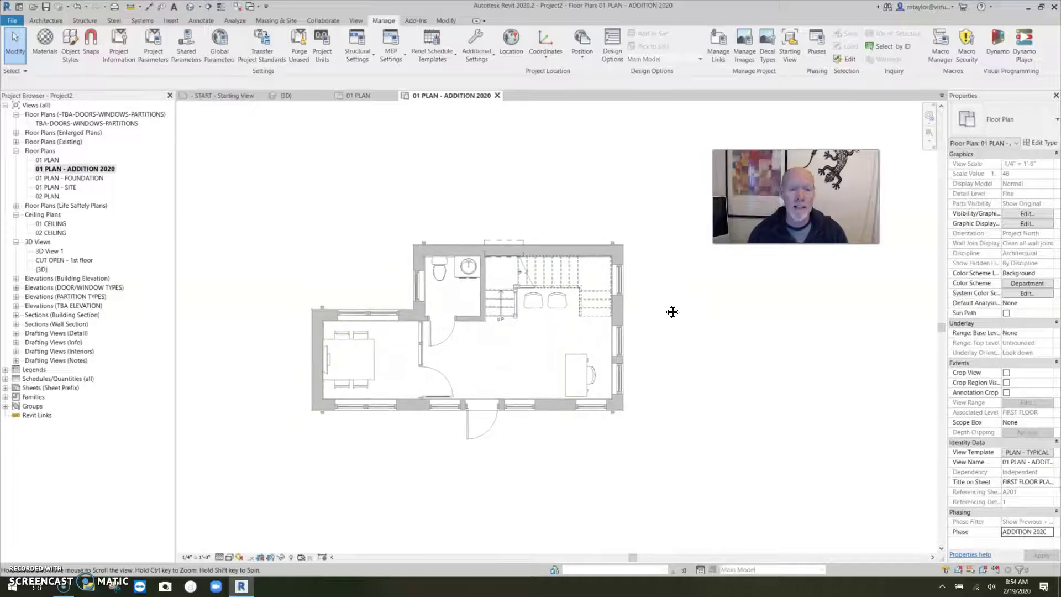
middle_drag(672, 311, 671, 310)
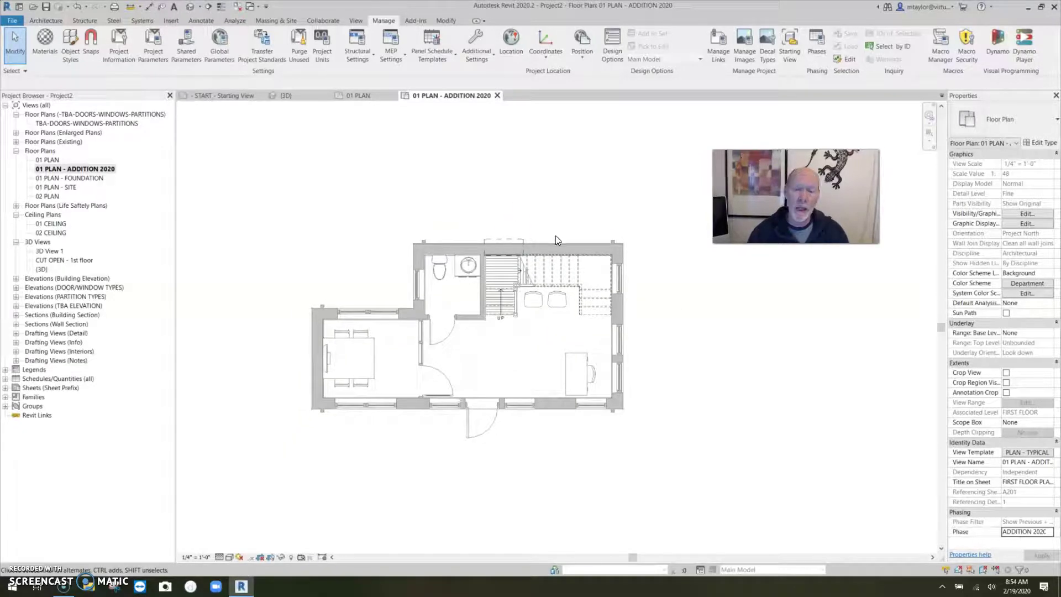
Start a wall like the existing top wall, with Top Constraint Up to level: SECOND FLOOR.
click(593, 244)
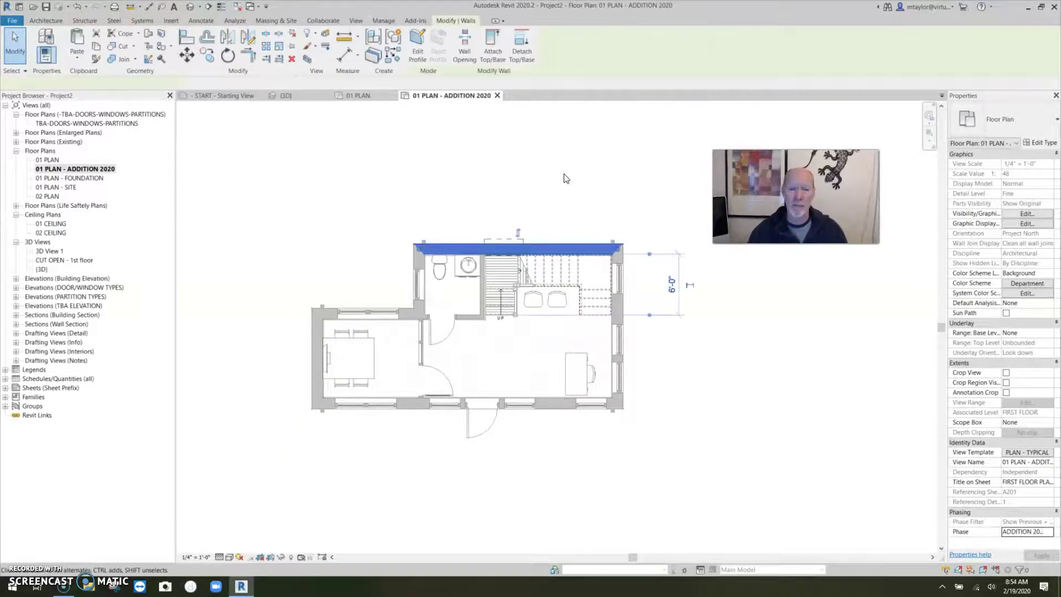
middle_drag(527, 170, 546, 206)
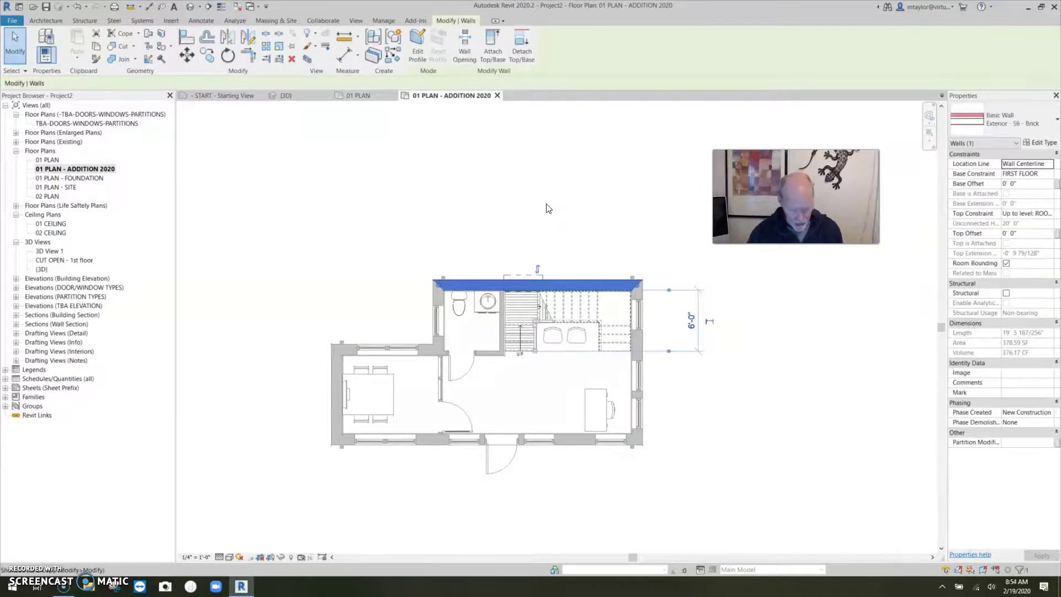
key(w)
key(a)
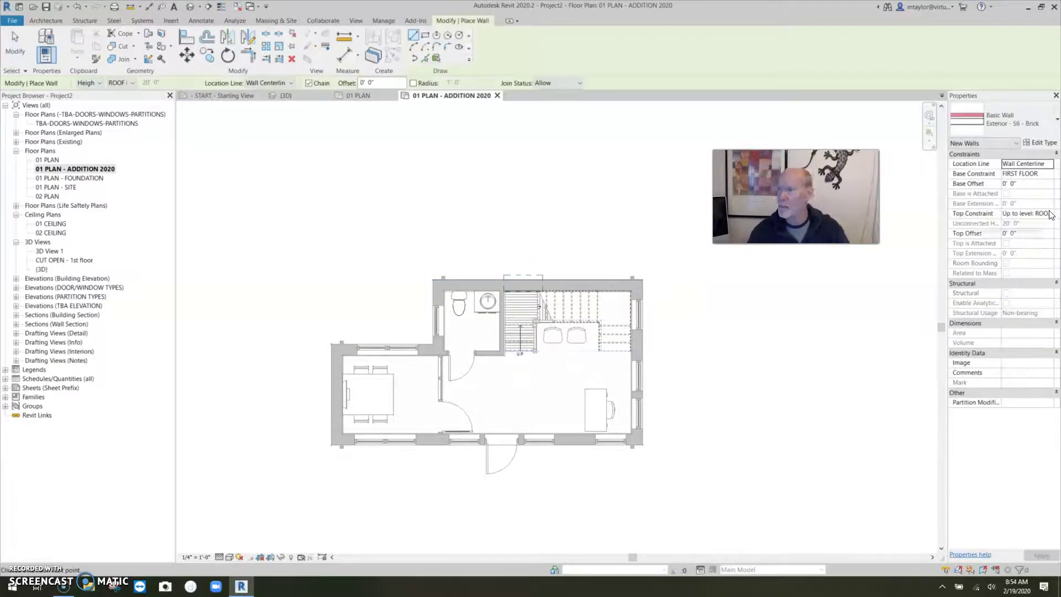
click(1050, 215)
click(984, 248)
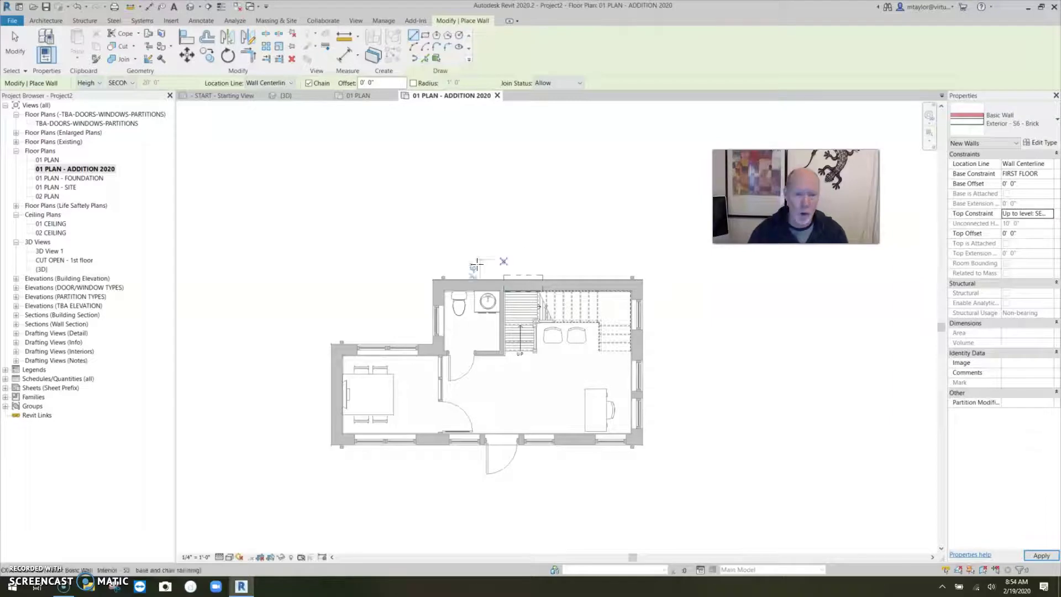
Draw three brick walls outlining a rectangular addition north of the top wall.
scroll(458, 279, up, 3)
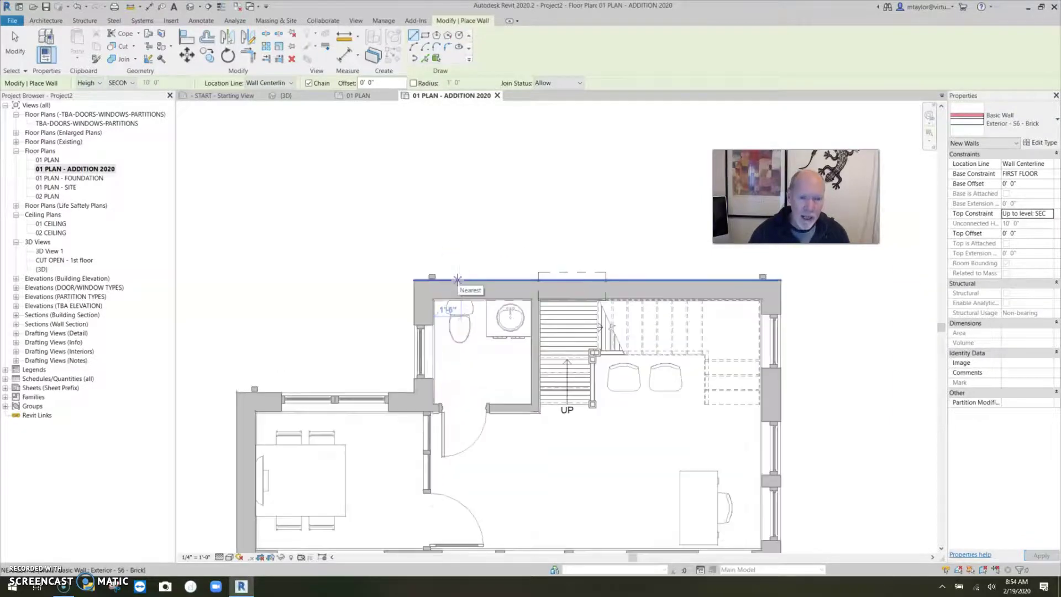
click(458, 279)
scroll(463, 185, down, 3)
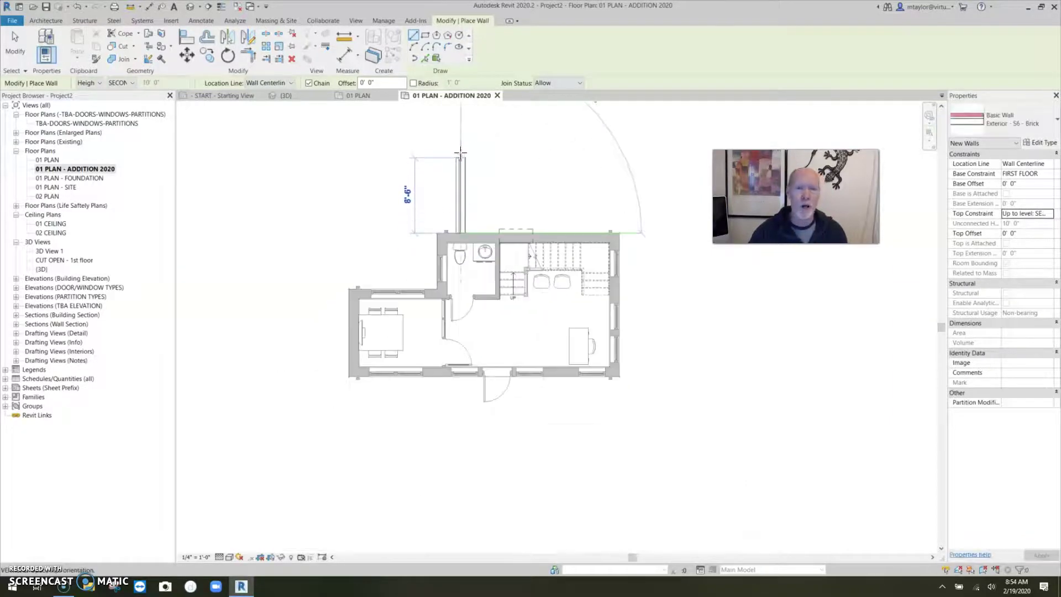
click(461, 153)
click(589, 154)
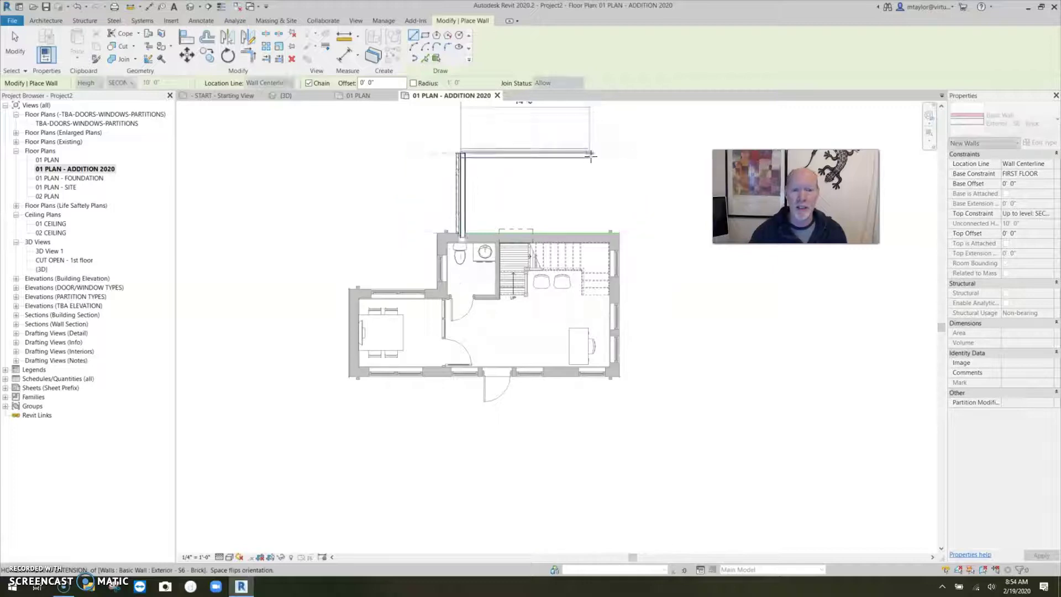
click(590, 233)
scroll(479, 228, up, 4)
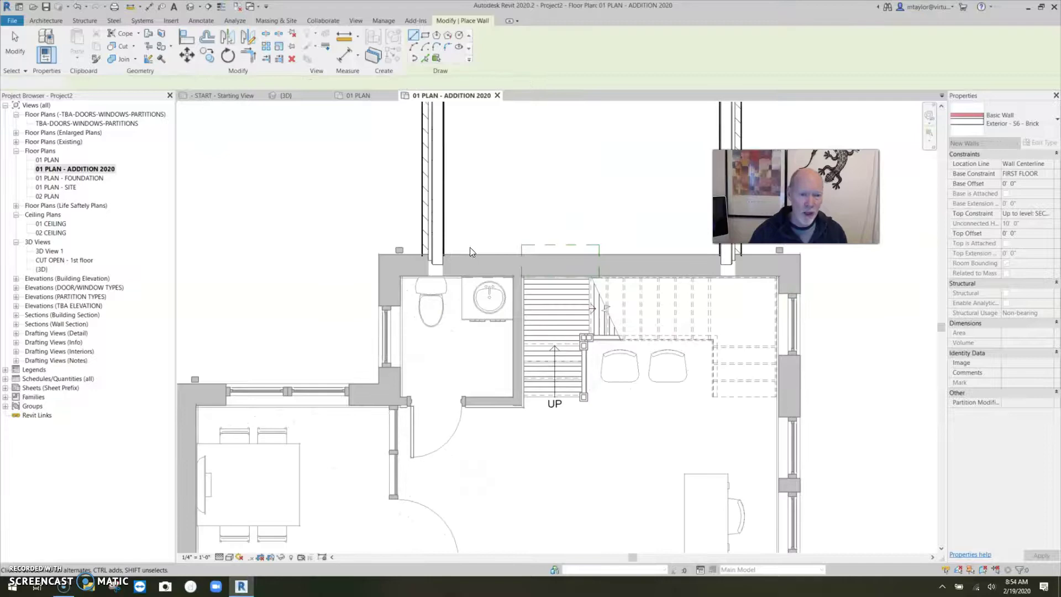
End wall drawing and check the addition's left wall, cancelling a stray room separation line.
key(Escape)
key(Escape)
click(433, 265)
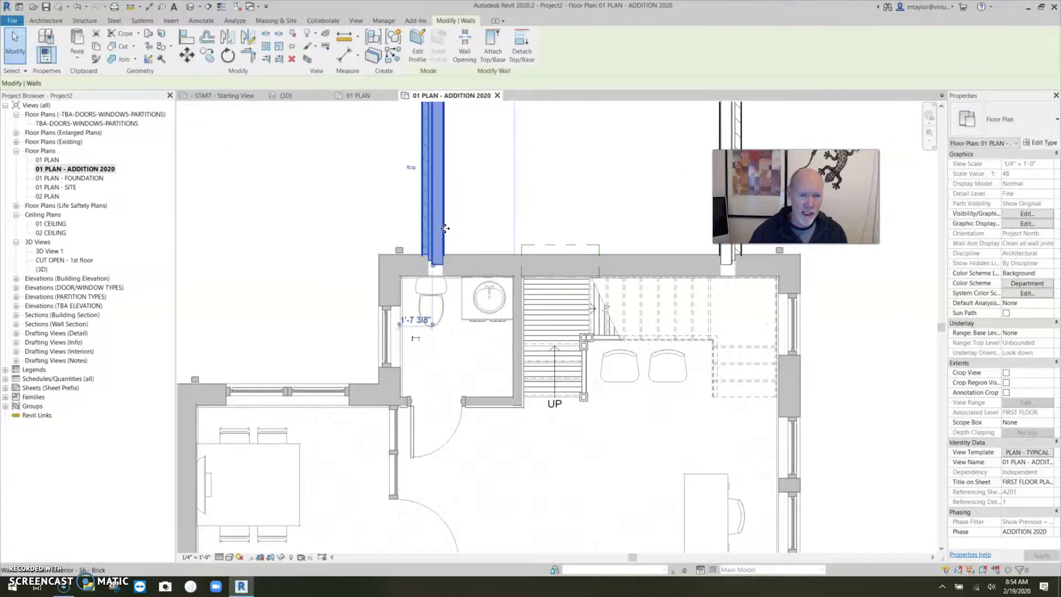
right_click(434, 266)
key(Escape)
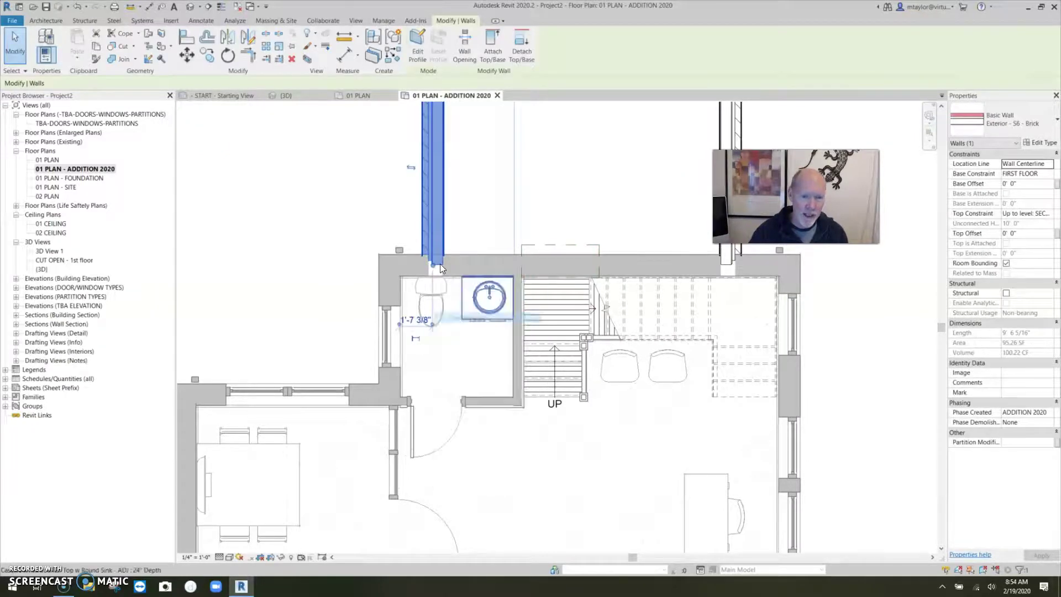
key(r)
key(s)
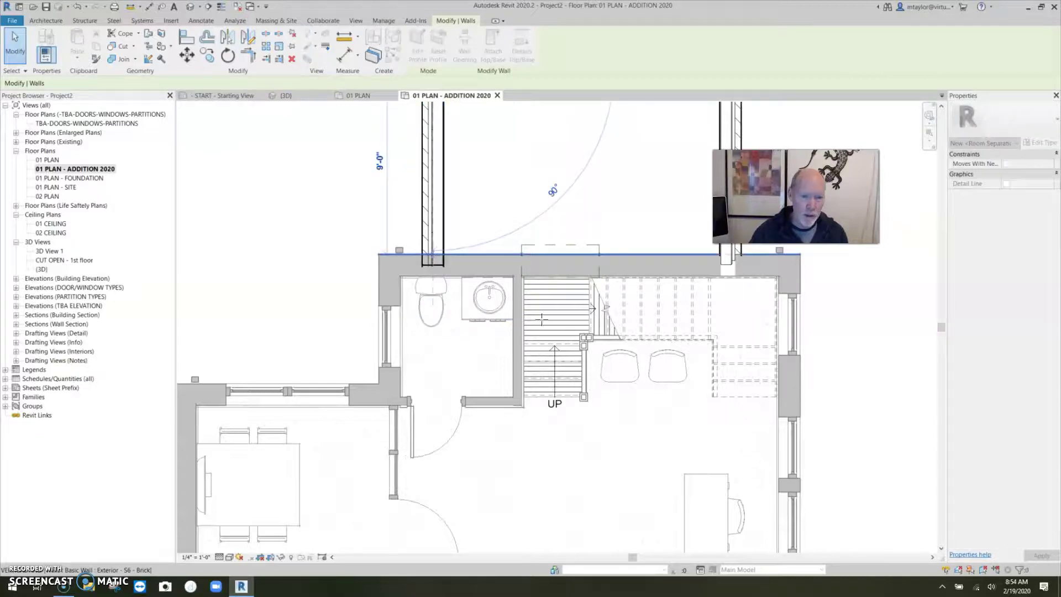
key(Escape)
key(Escape)
scroll(542, 241, down, 2)
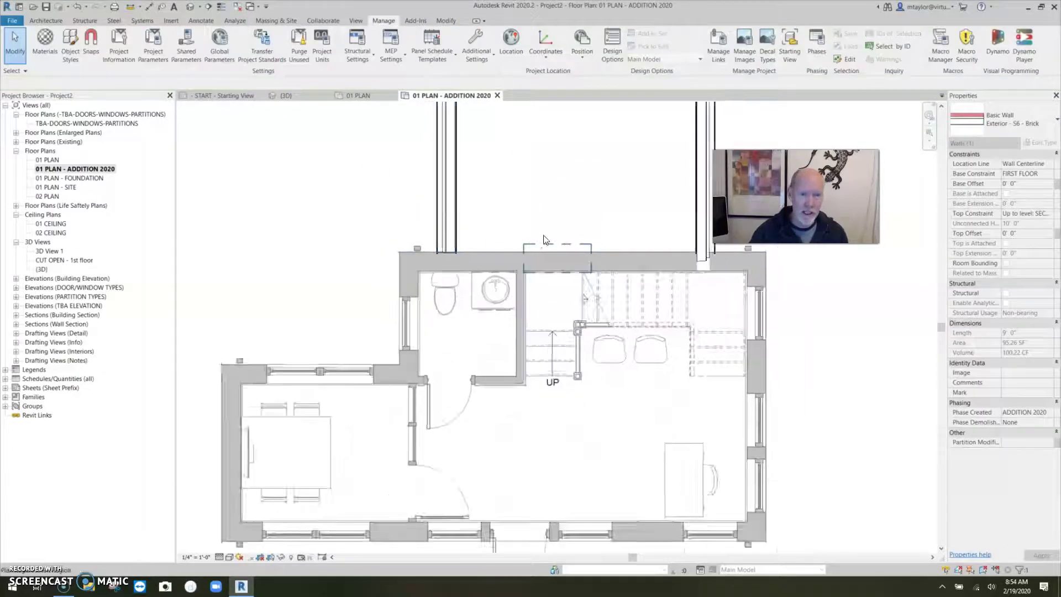
scroll(543, 239, down, 3)
Use Drag End to pull the addition's right wall back to the existing wall, 9'-0" long.
click(616, 239)
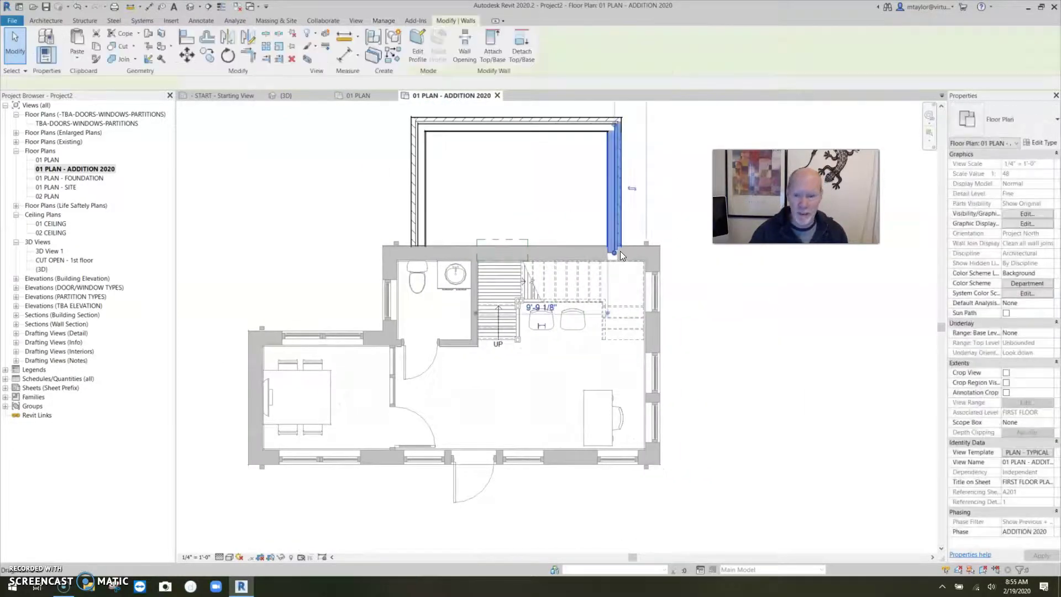
scroll(619, 252, up, 2)
right_click(610, 259)
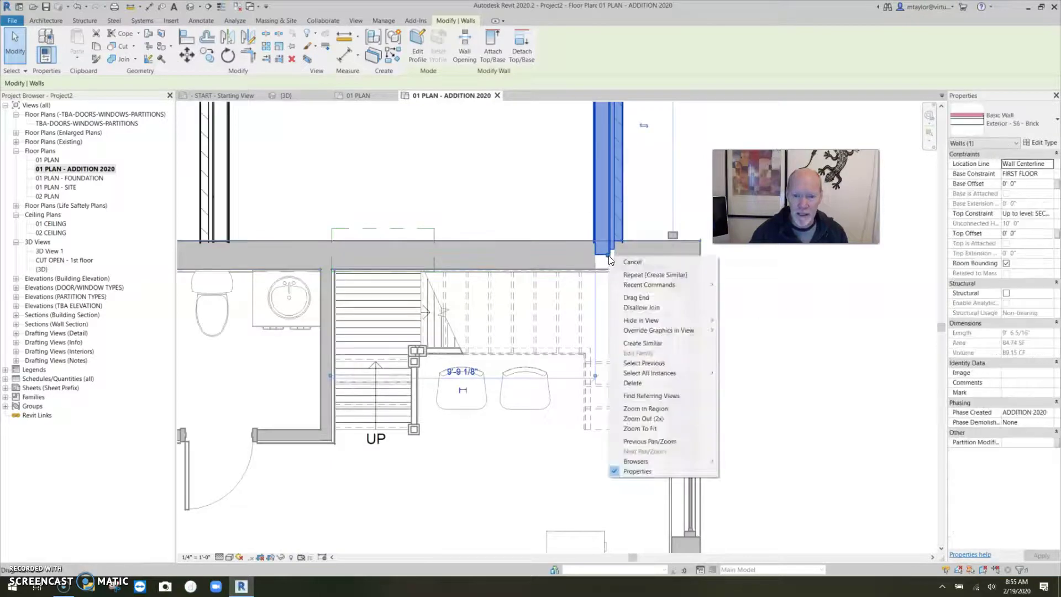
click(639, 298)
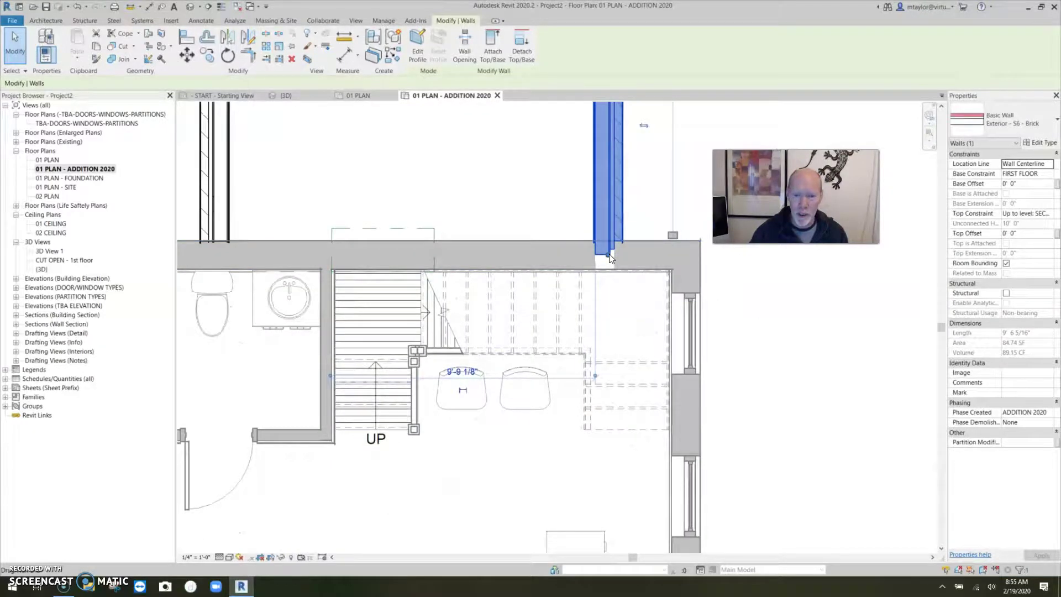
drag(607, 253, 607, 239)
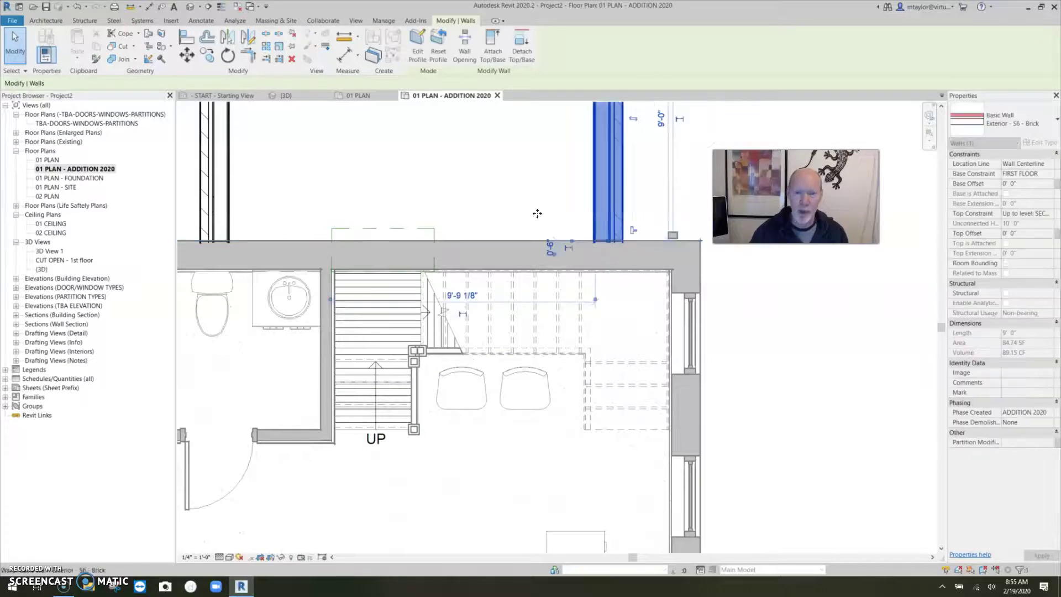
scroll(529, 207, down, 2)
scroll(530, 208, down, 2)
key(Escape)
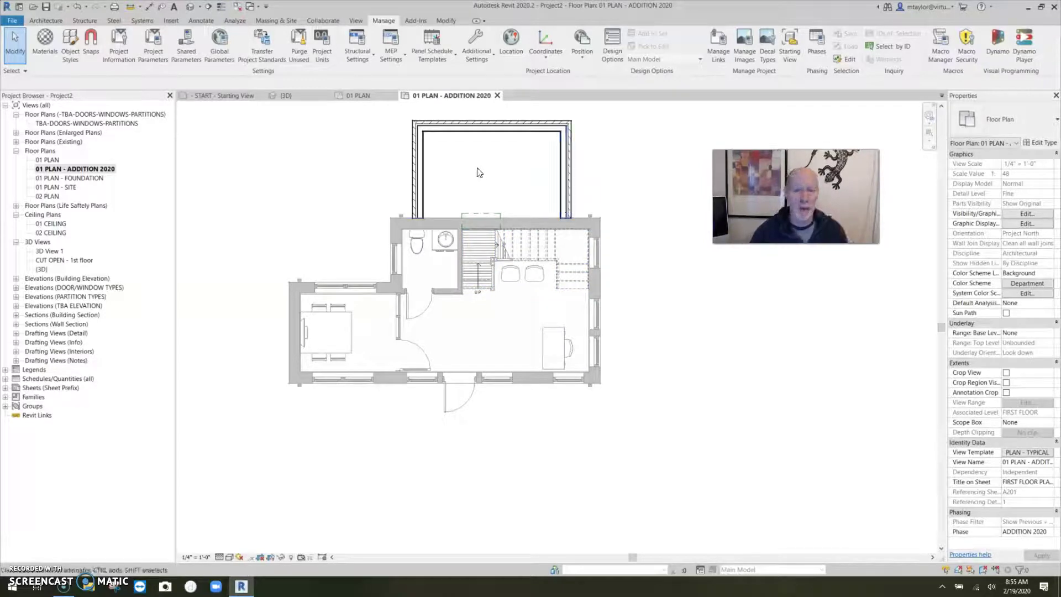
Delete the chair beside the stair.
scroll(476, 211, up, 4)
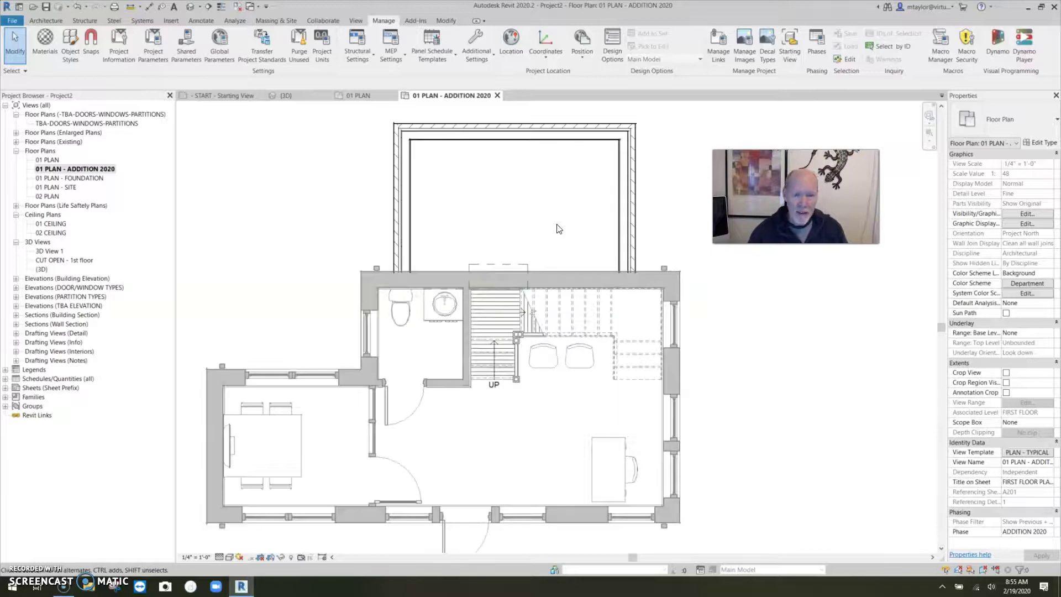
middle_drag(558, 227, 542, 234)
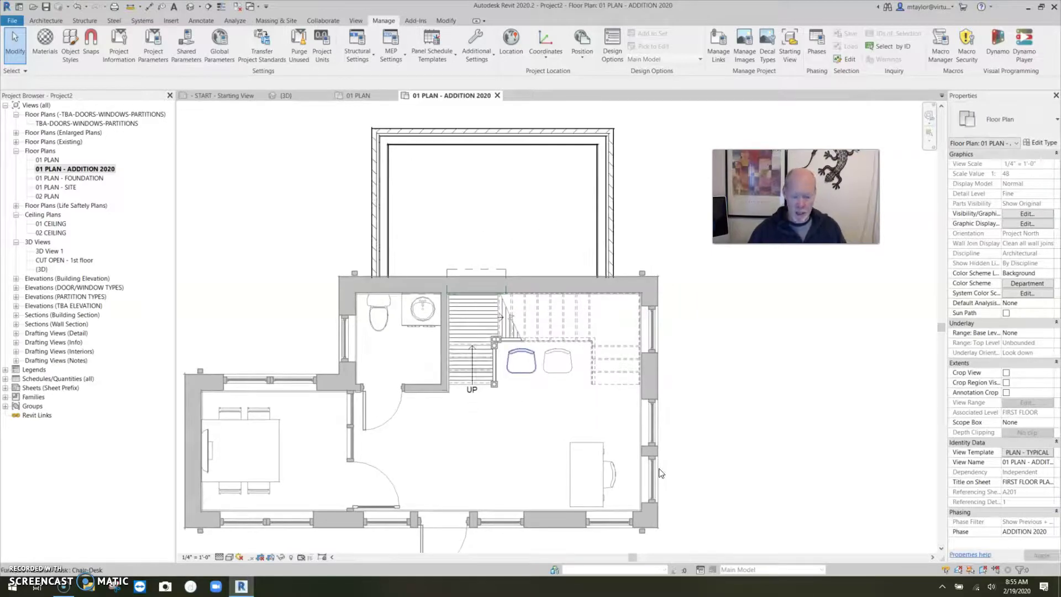
click(527, 380)
key(Delete)
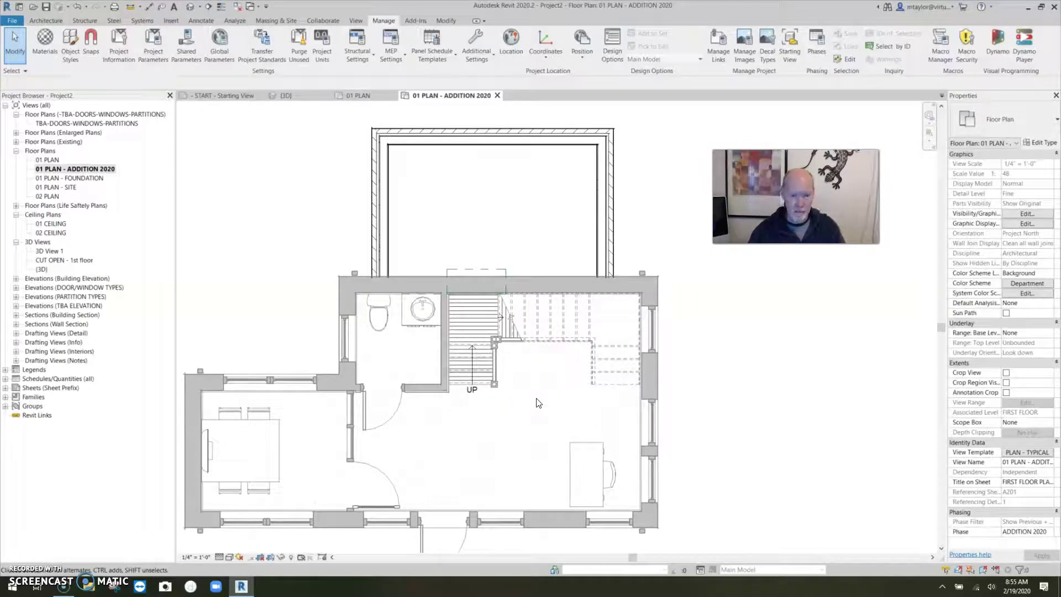
key(ctrl+z)
key(ctrl+z)
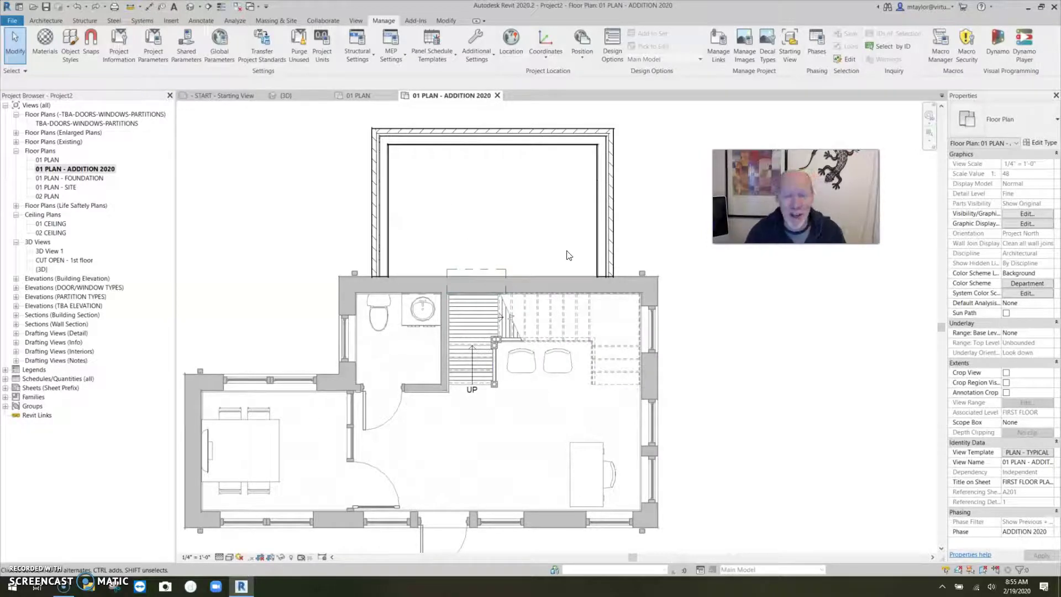
click(568, 369)
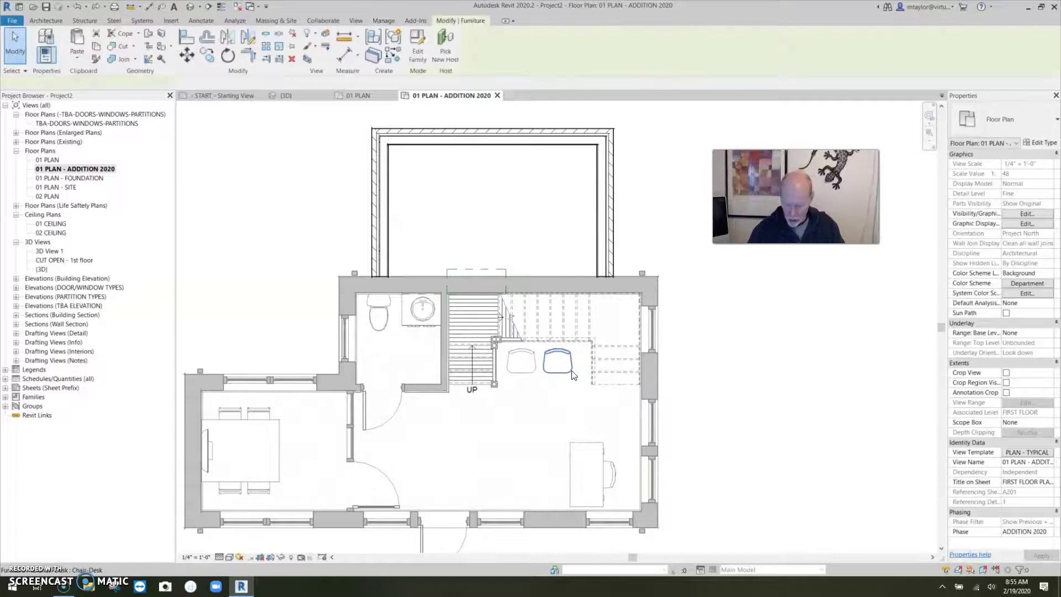
key(Delete)
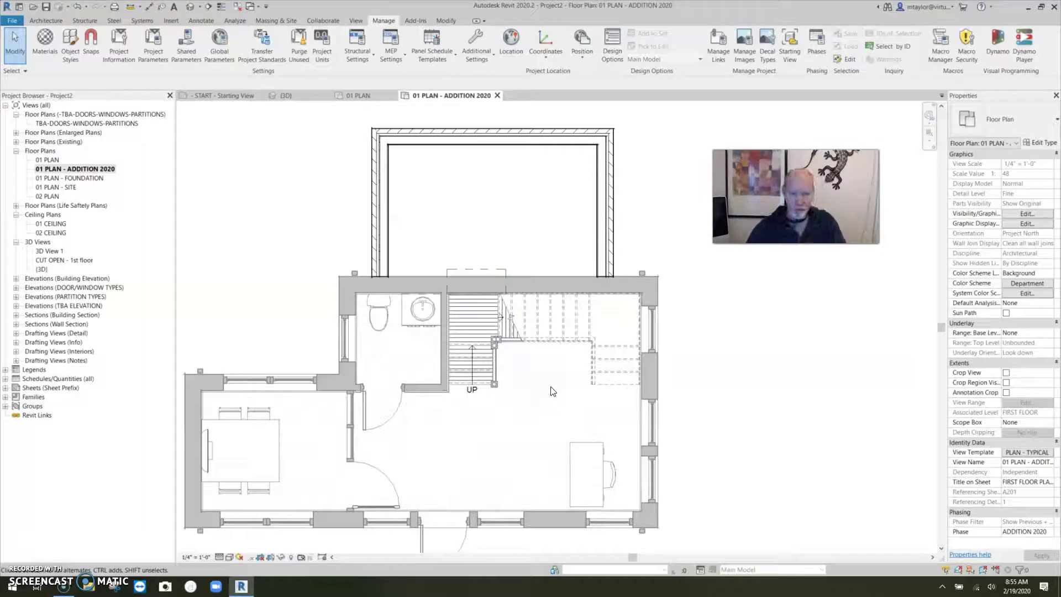
middle_drag(552, 391, 512, 388)
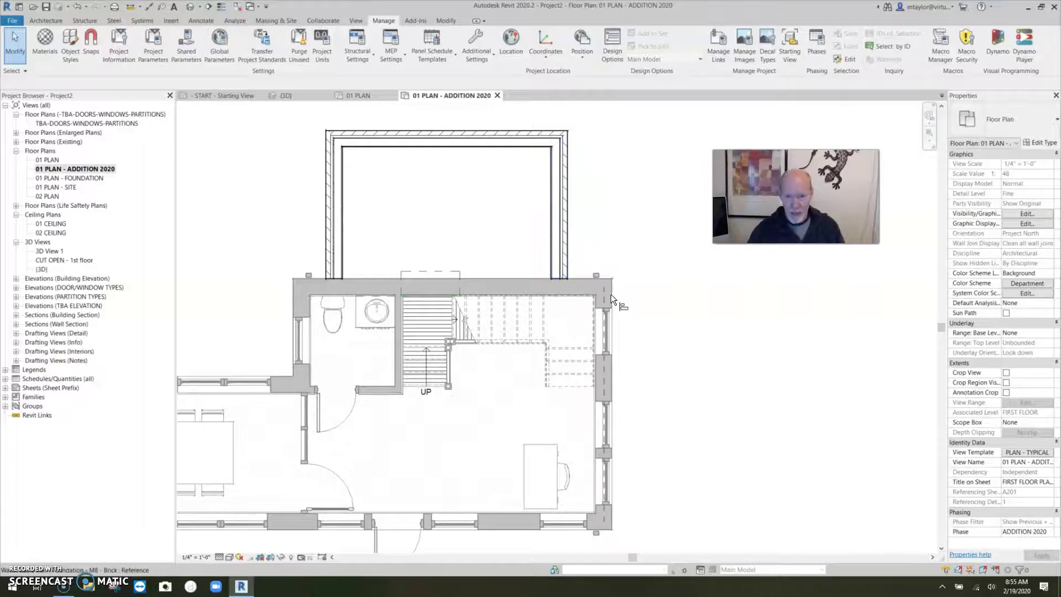
Align the addition's right wall flush with the house's right exterior wall face.
key(a)
key(l)
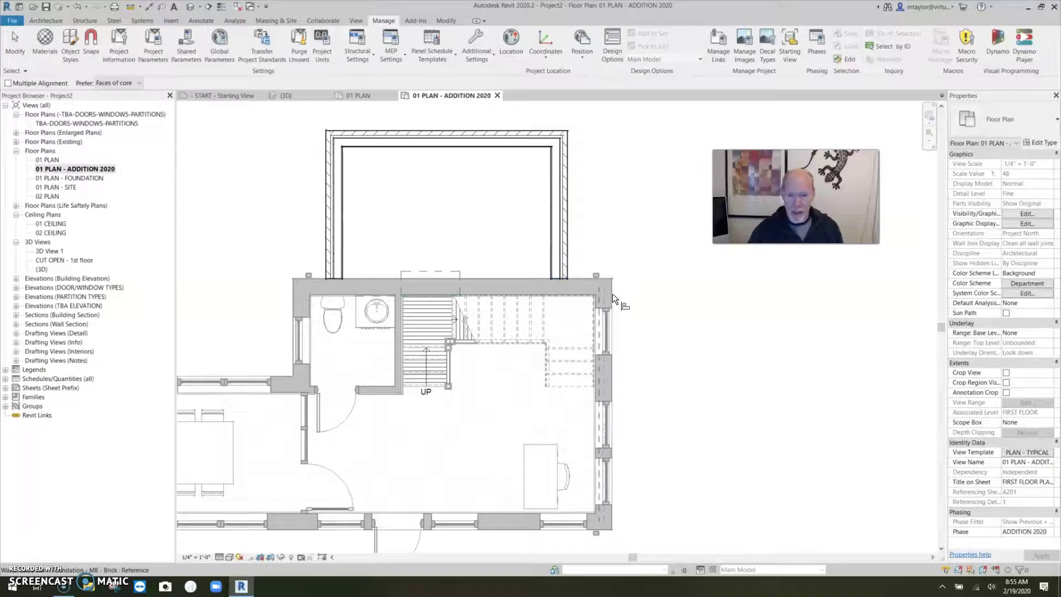
click(612, 293)
click(568, 223)
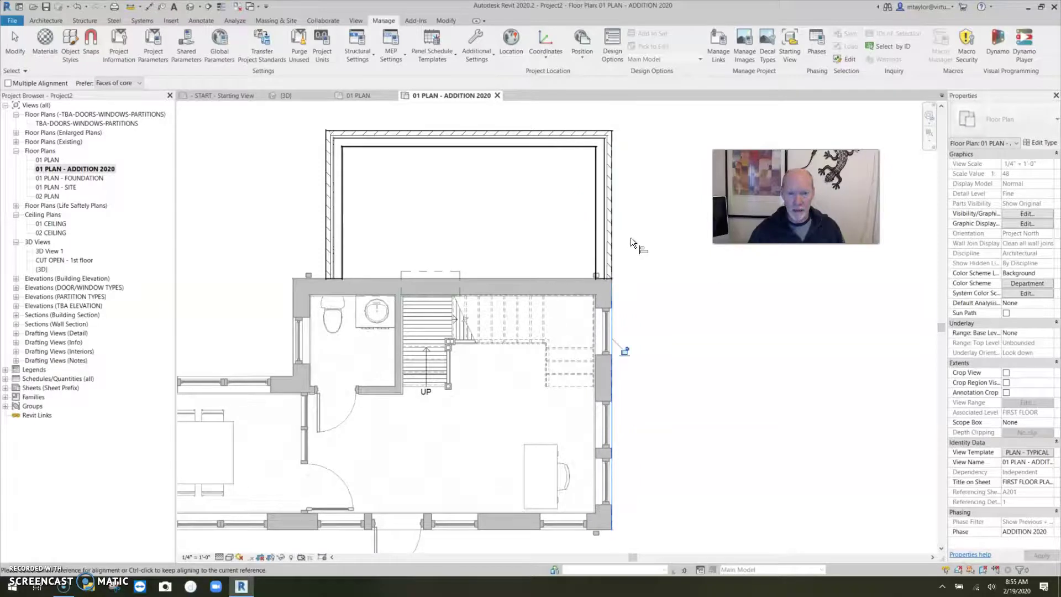
key(Escape)
scroll(598, 273, up, 4)
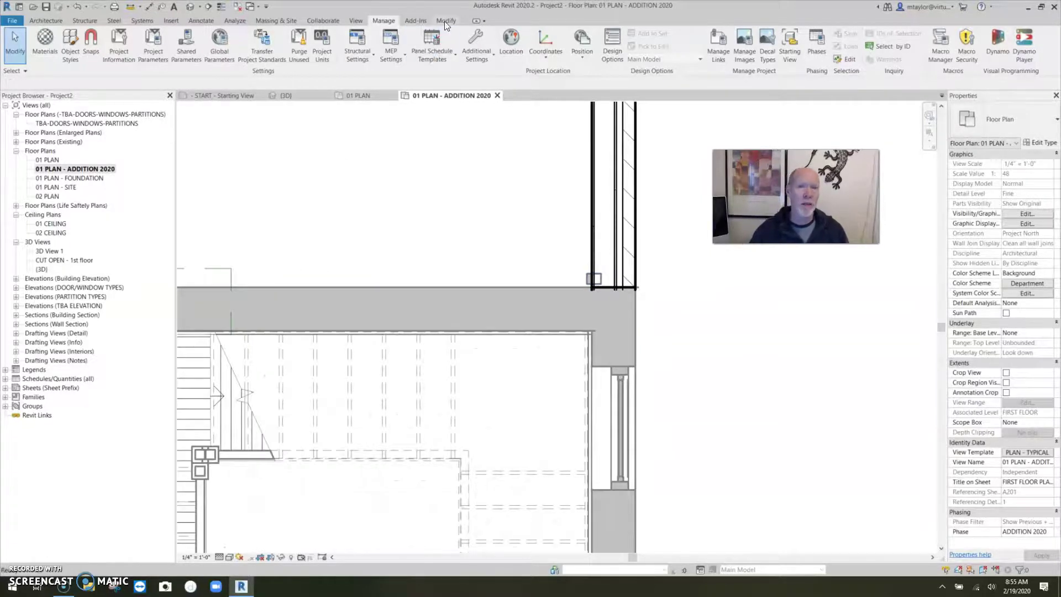
Start the Demolish tool from the Modify tab's Geometry panel and zoom to the stair area.
click(435, 238)
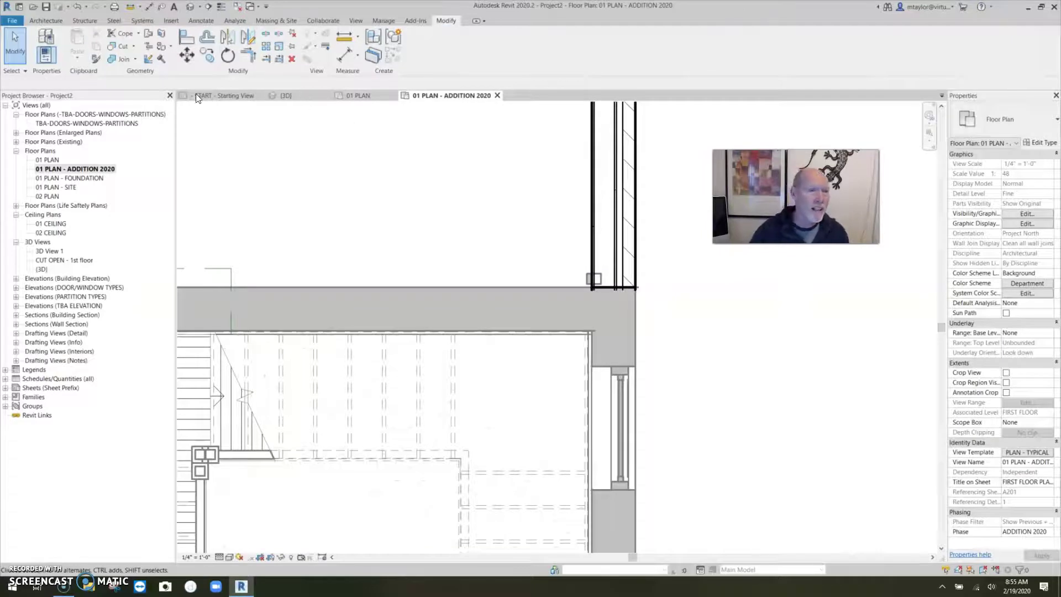
click(161, 61)
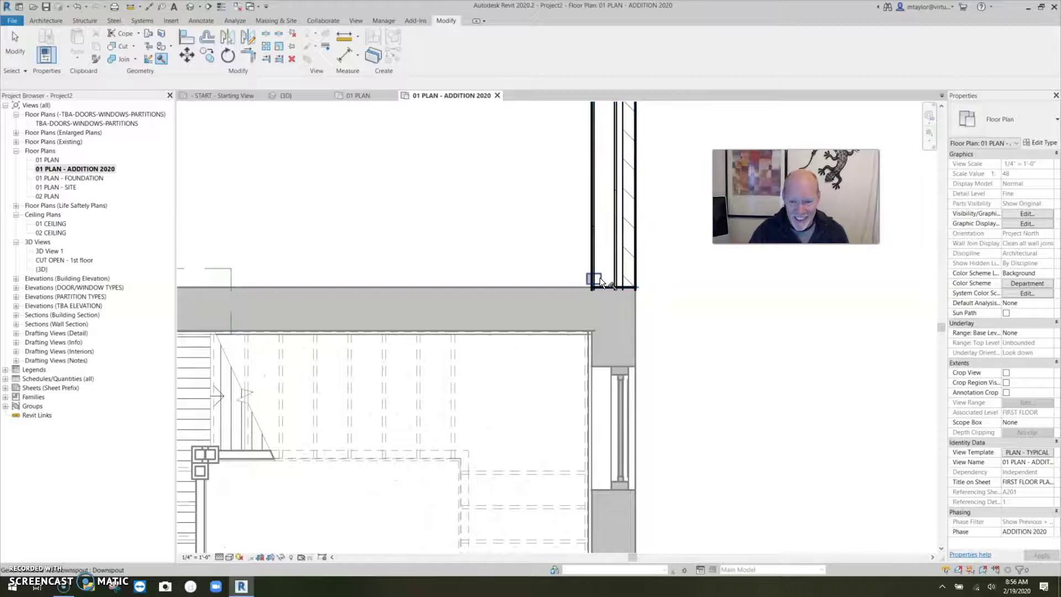
scroll(550, 249, down, 3)
scroll(549, 247, down, 2)
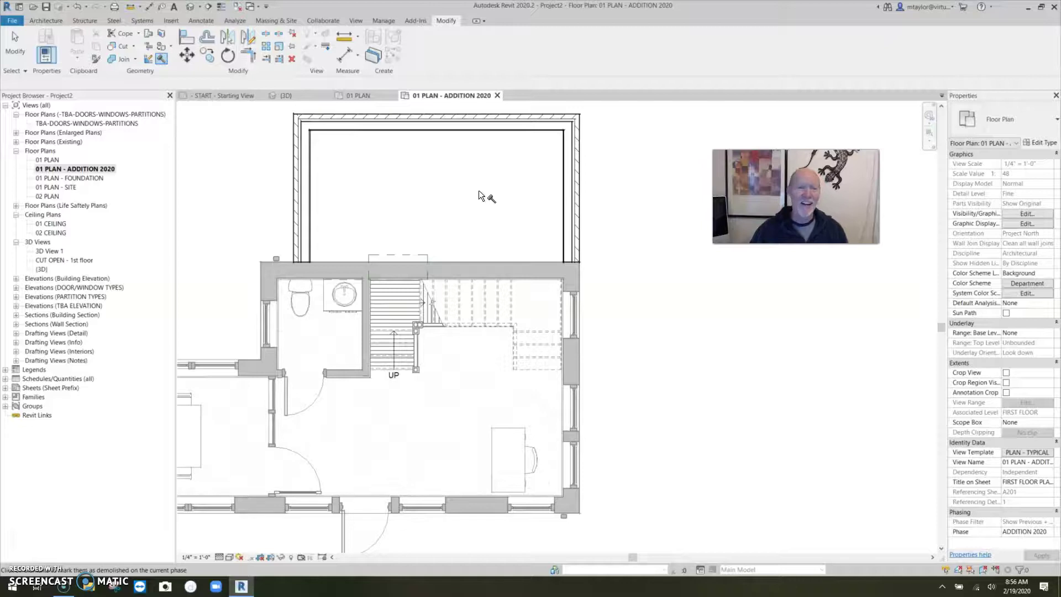
middle_drag(460, 200, 476, 204)
scroll(551, 335, up, 3)
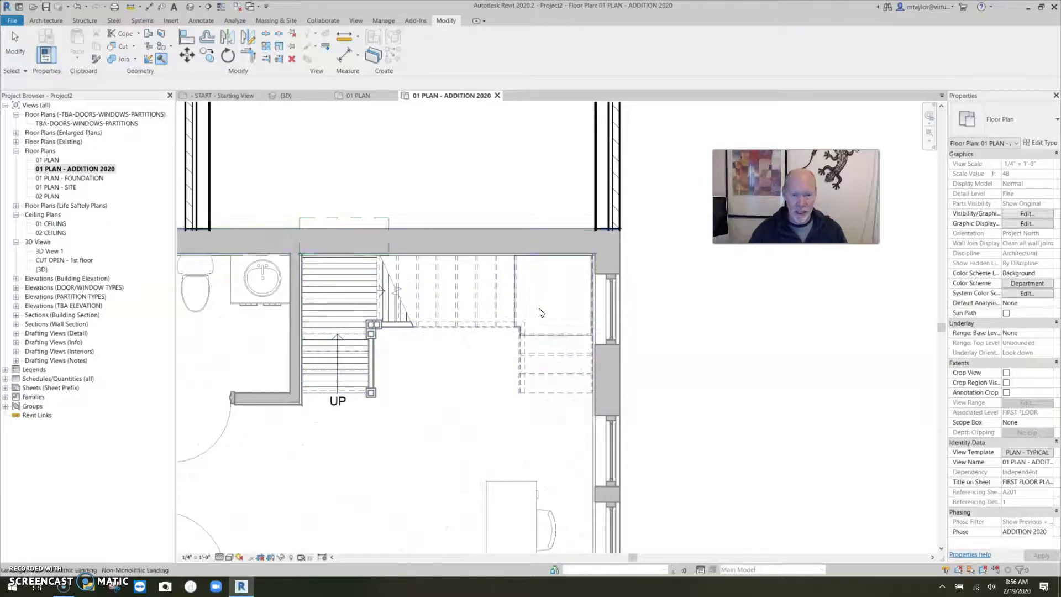
Place a new door of the existing type in the addition wall using CS.
scroll(539, 310, down, 2)
click(354, 391)
key(c)
key(s)
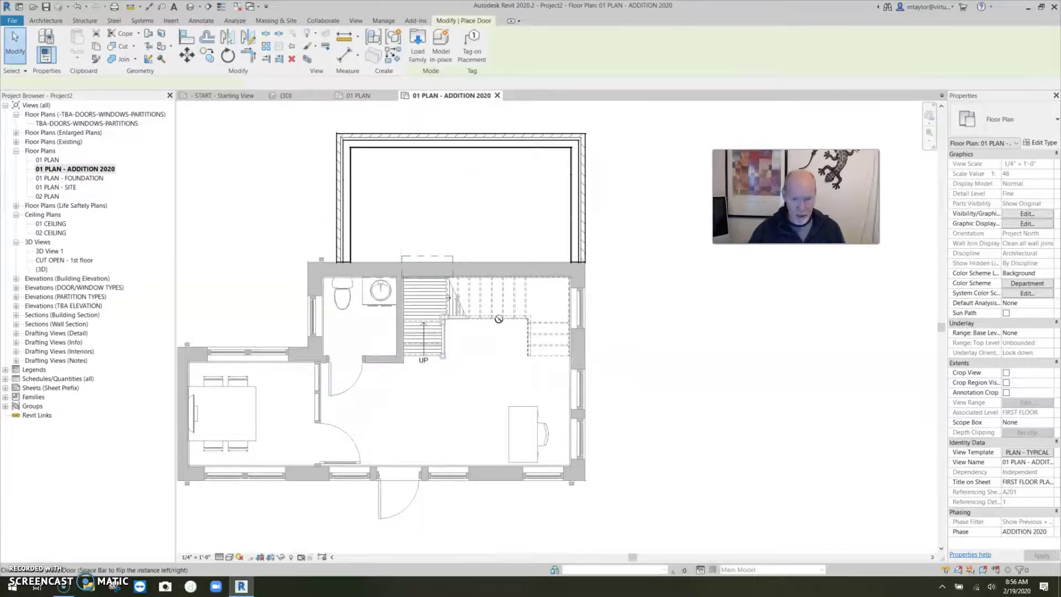
click(544, 265)
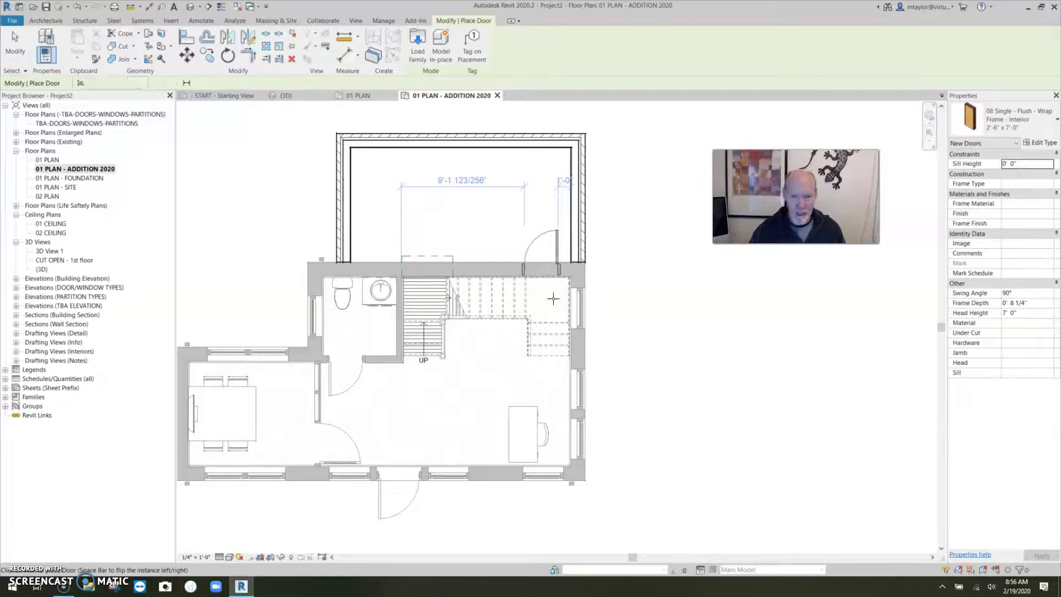
key(Escape)
Place four 08 Double Hung windows: one on the addition's left wall, three on its top wall.
middle_drag(474, 199, 500, 222)
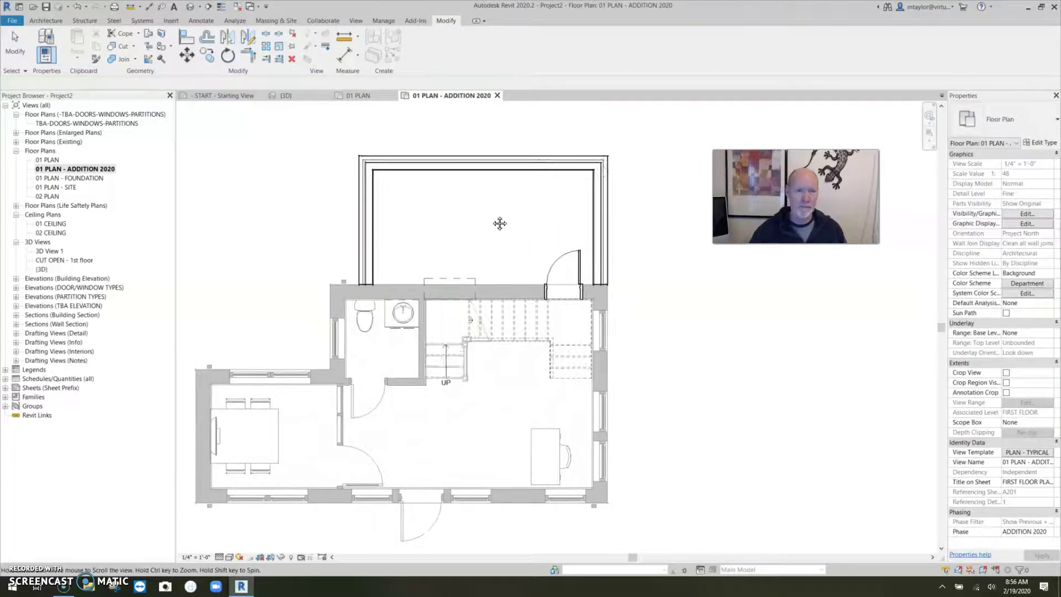
click(291, 500)
key(c)
key(s)
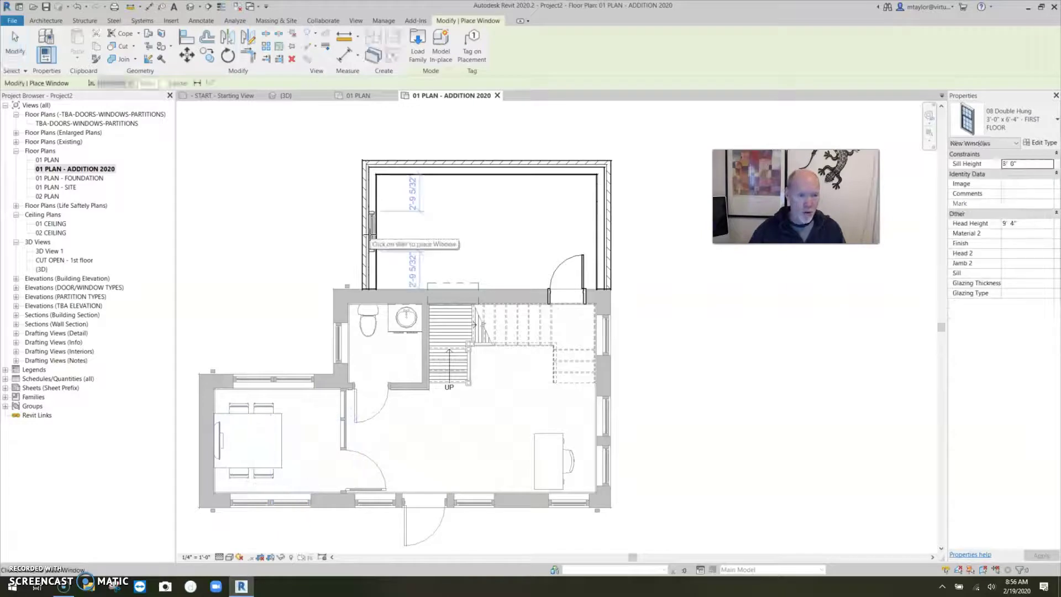
click(370, 232)
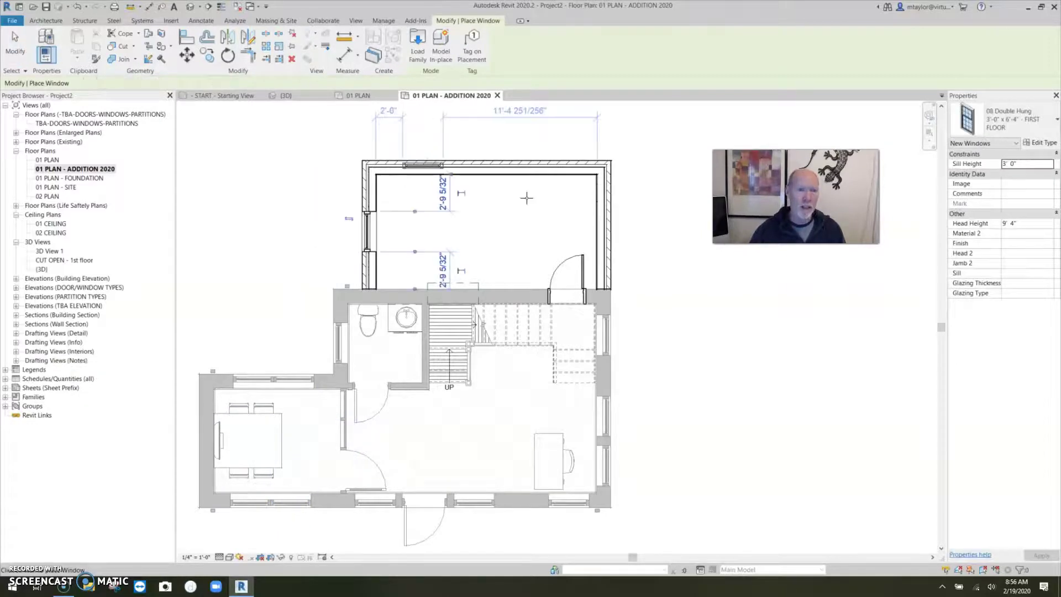
click(423, 165)
click(470, 165)
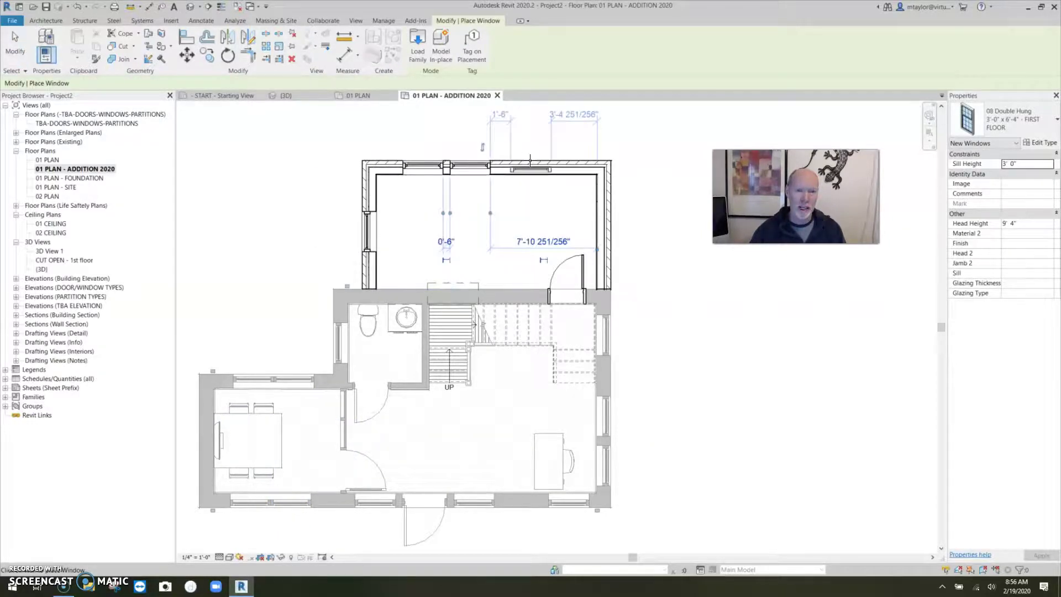
click(517, 164)
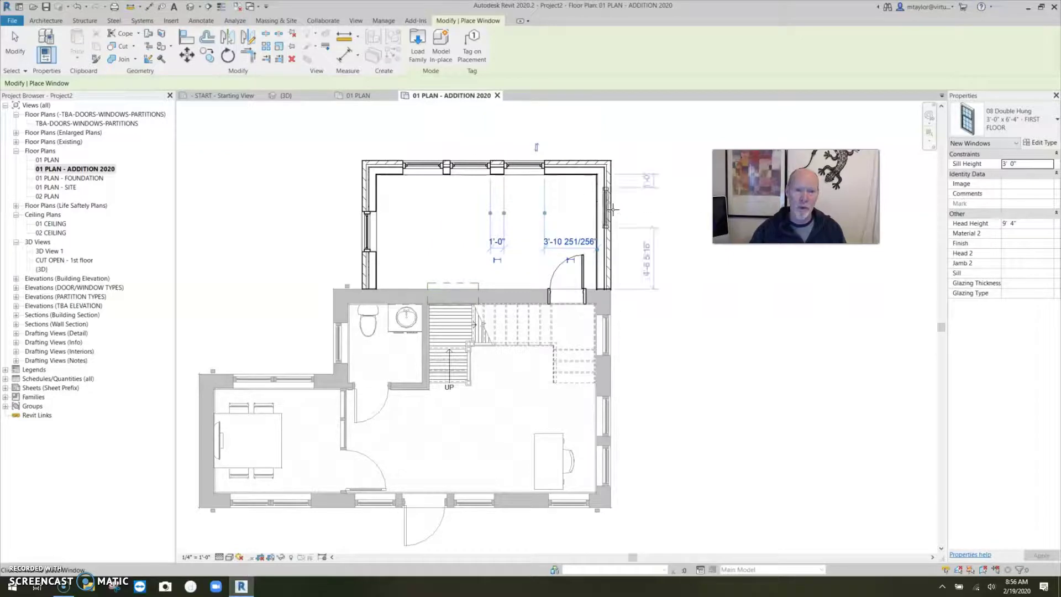
Use the Demolish tool to mark the existing stair and its surrounding partition walls as demolished.
key(Escape)
key(Escape)
scroll(670, 309, down, 2)
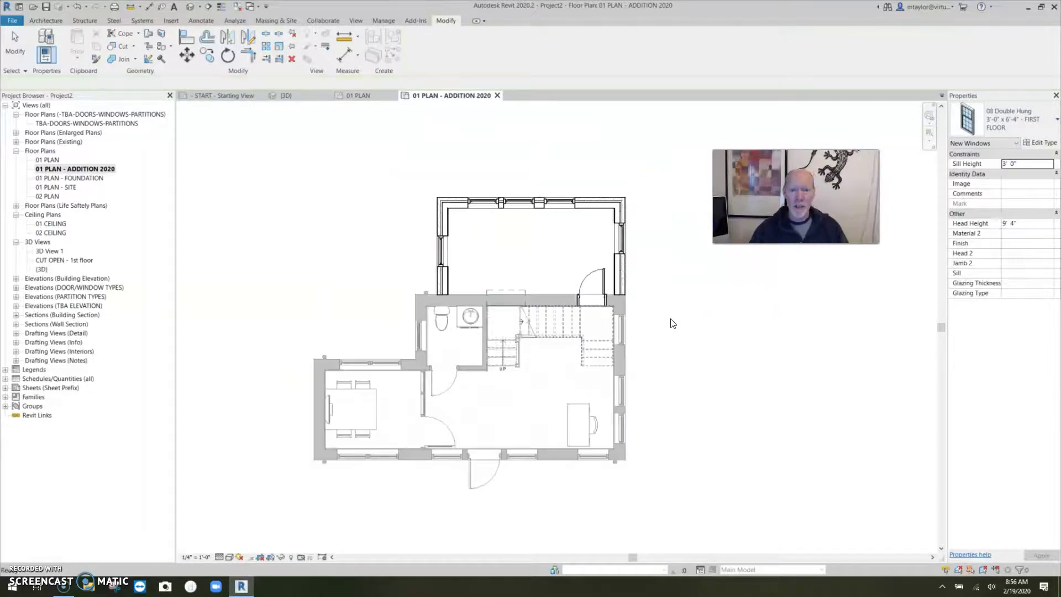
scroll(660, 326, up, 2)
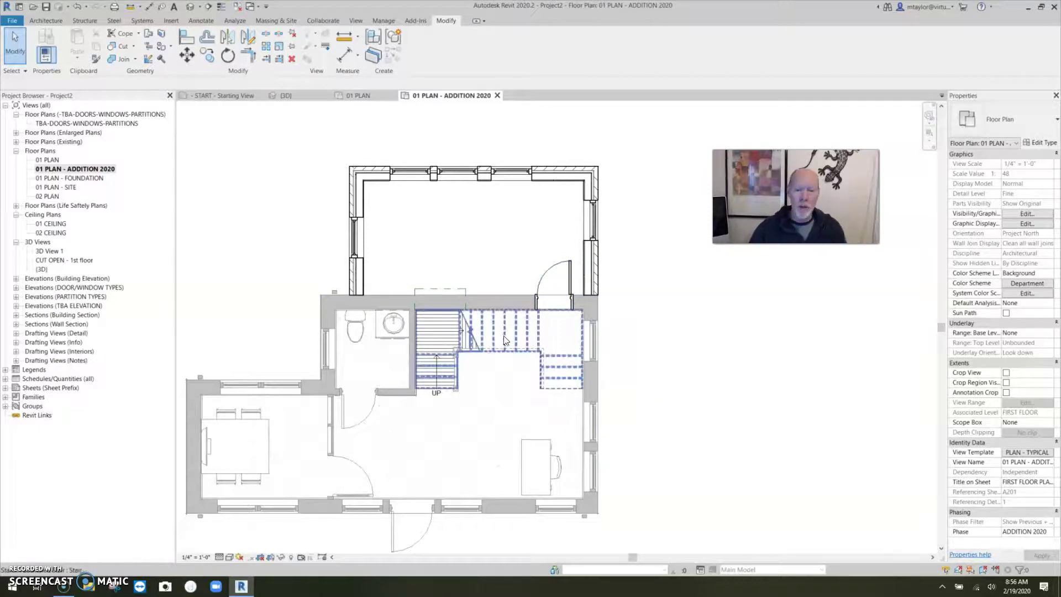
middle_drag(498, 415, 485, 362)
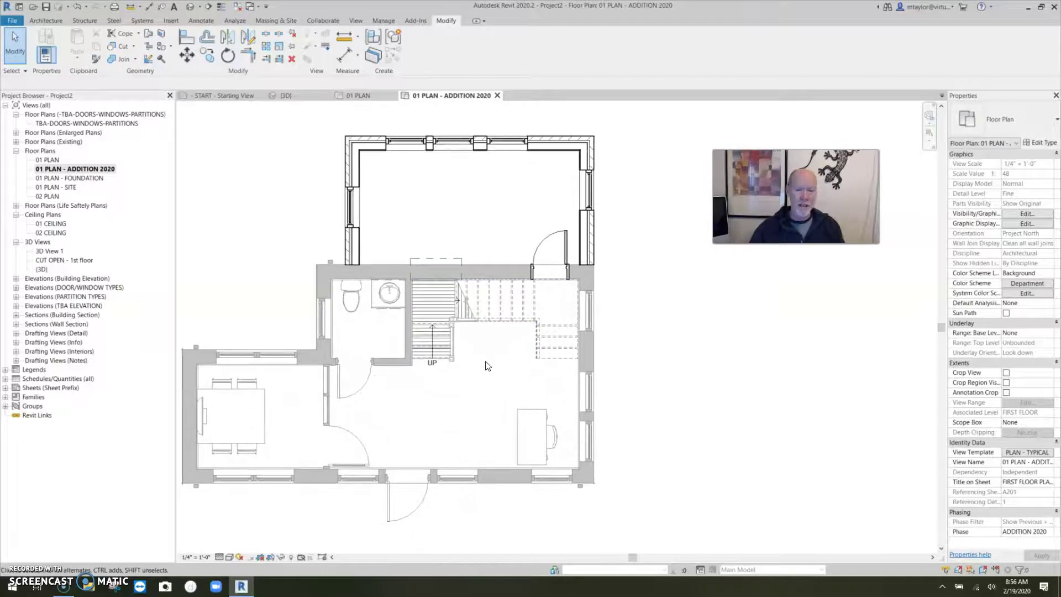
click(161, 59)
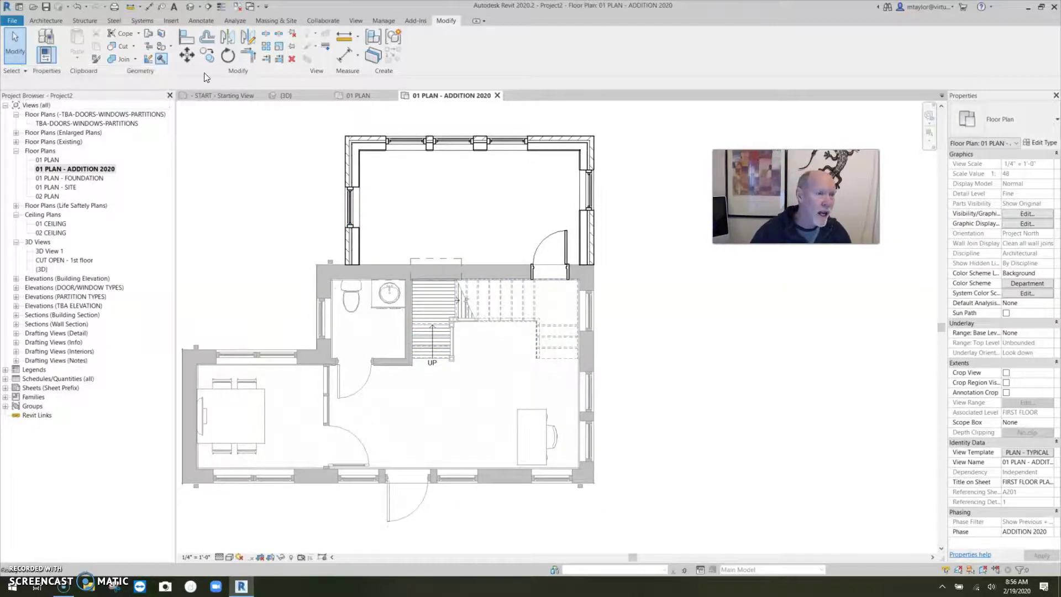
click(500, 299)
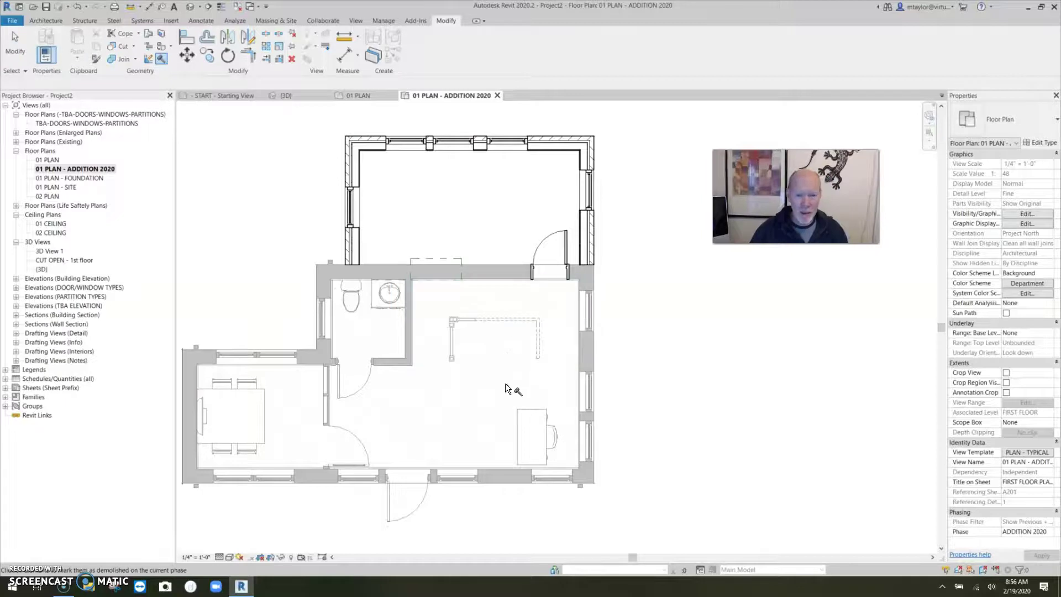
click(503, 327)
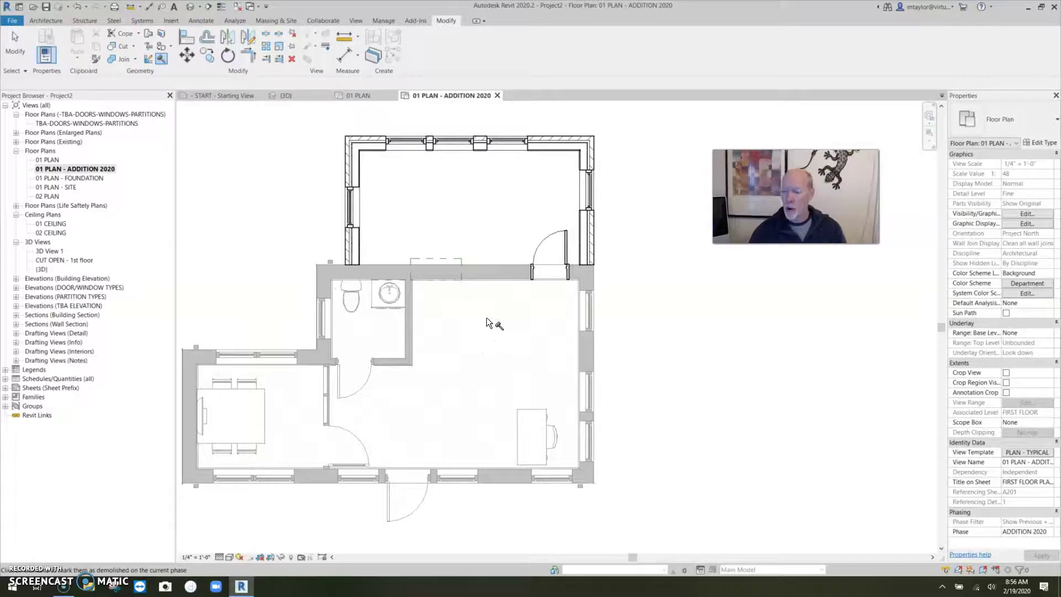
key(Escape)
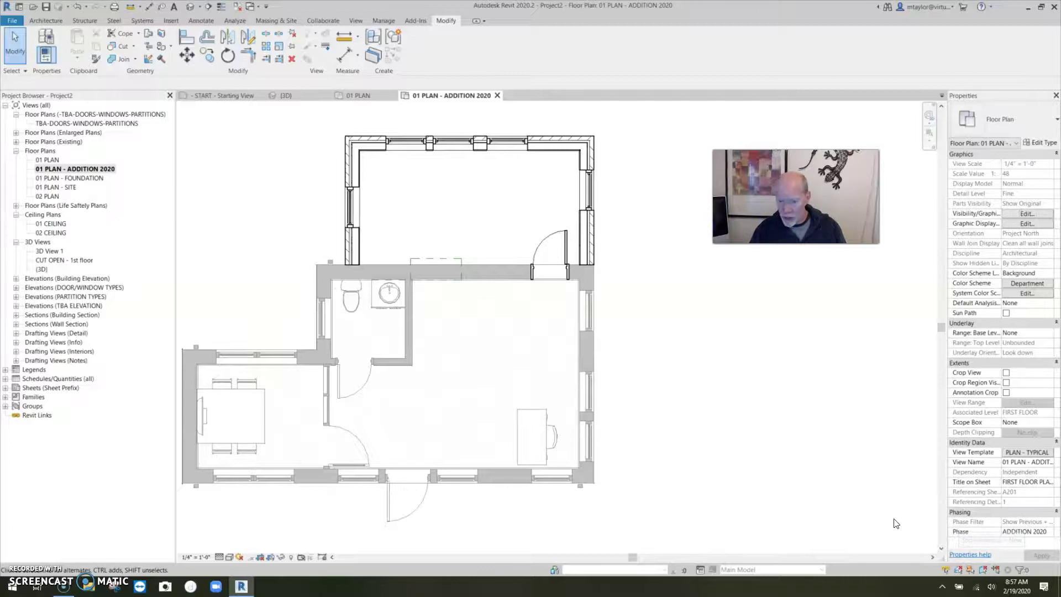
Remove the plan's view template by setting it to None.
click(1026, 452)
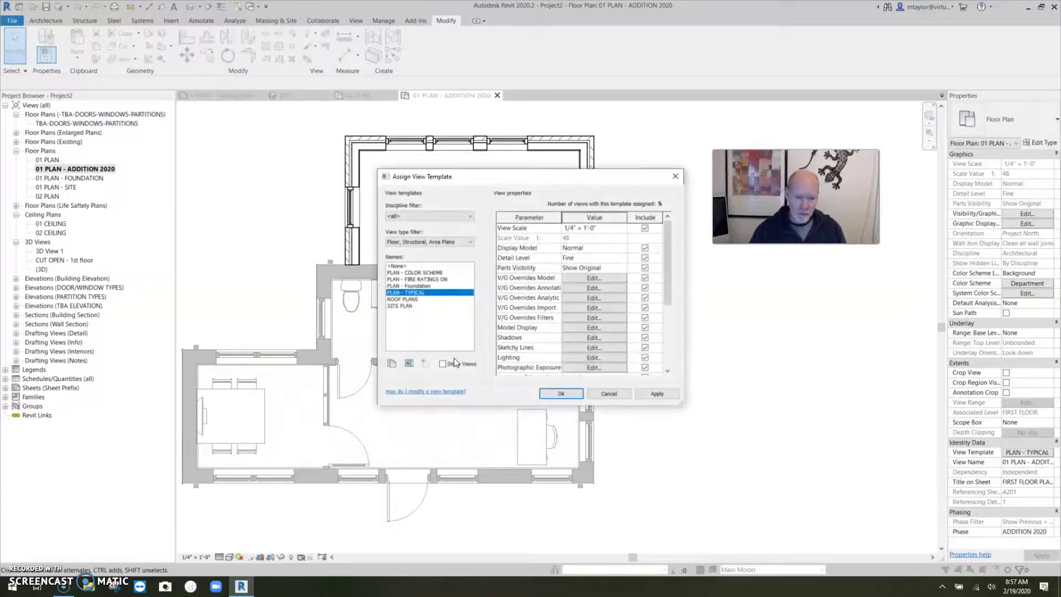
click(402, 266)
click(561, 394)
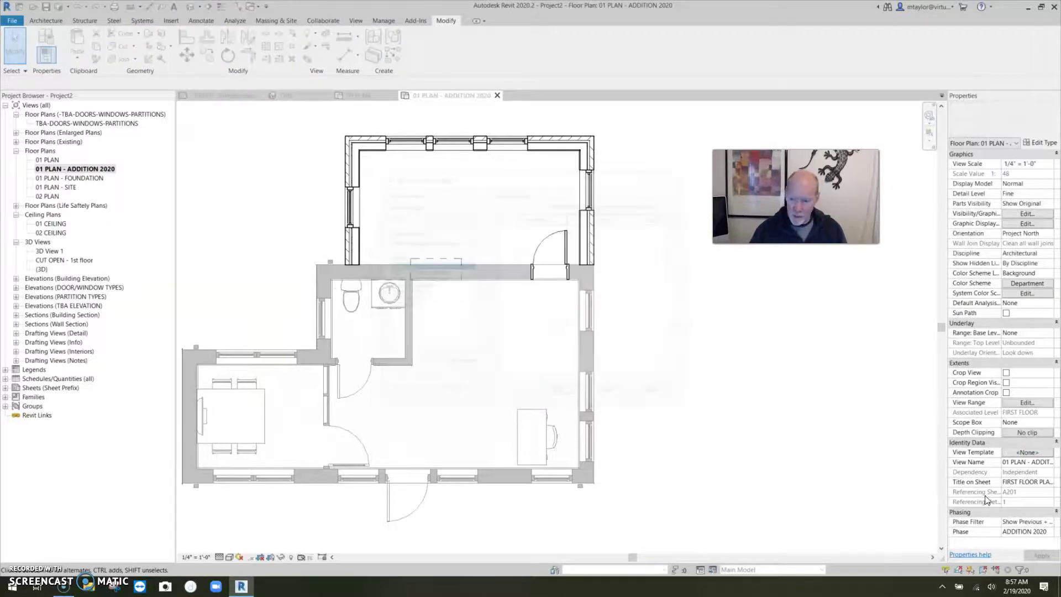
Set the plan's Phase Filter to Show EXISTING + New and zoom in on the stair.
click(1052, 524)
click(1052, 524)
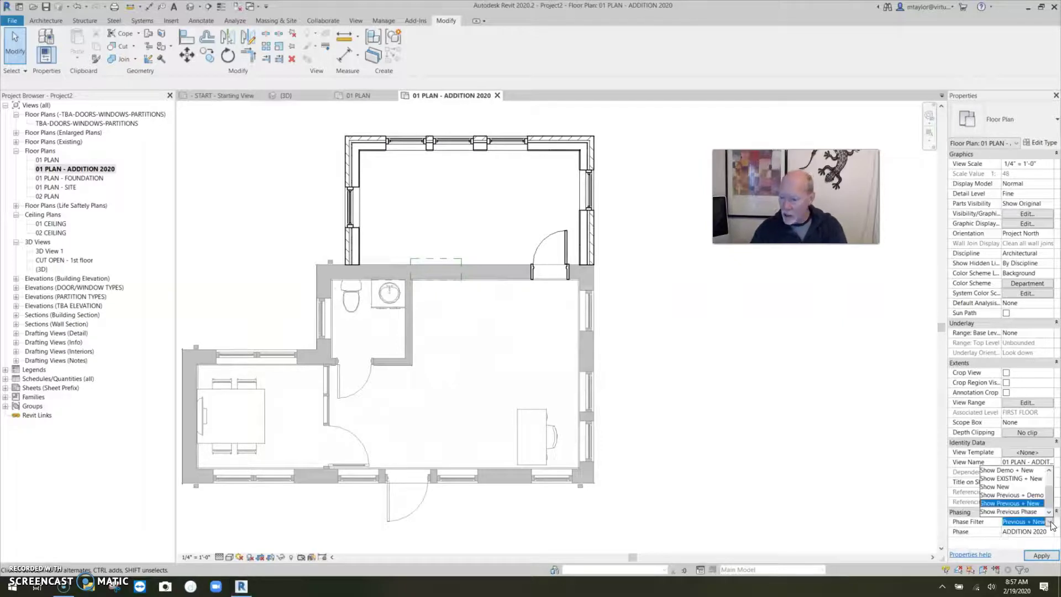
click(1006, 478)
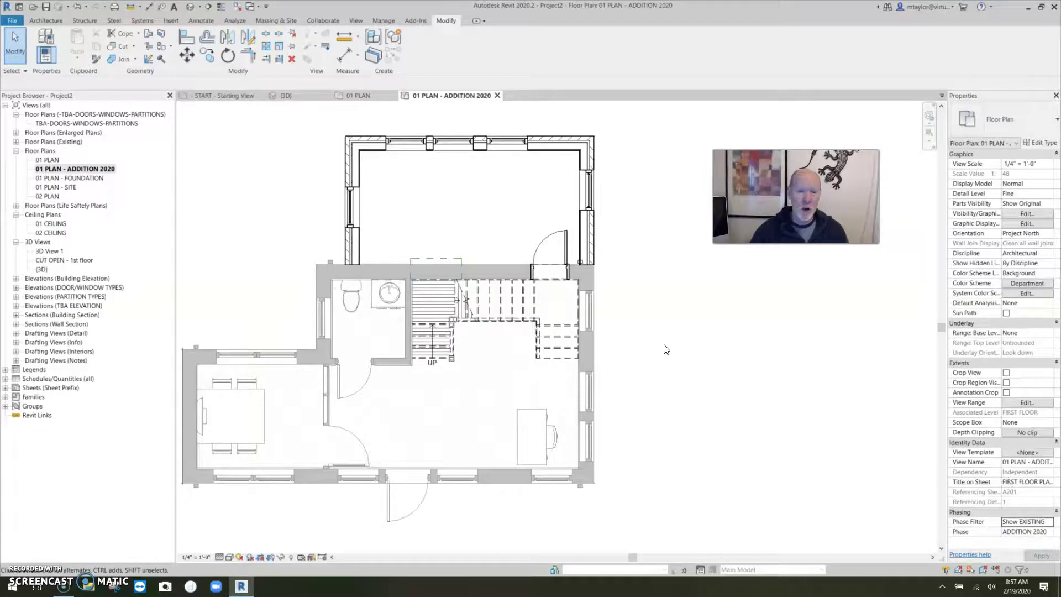
scroll(484, 371, up, 3)
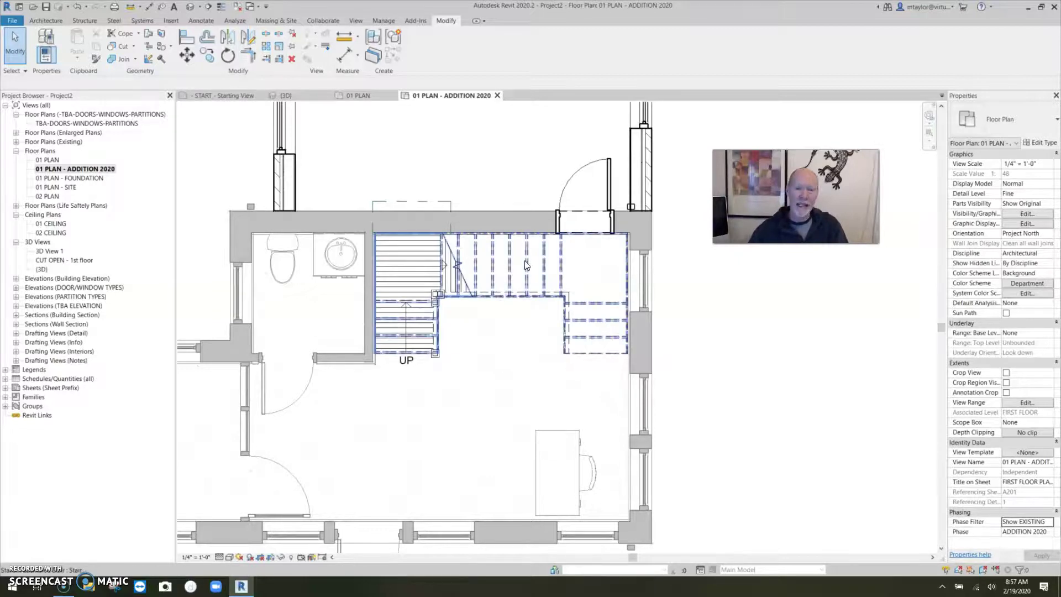
In Phasing graphic overrides, set the Demolished projection line weight to 8, then select the stair.
click(386, 21)
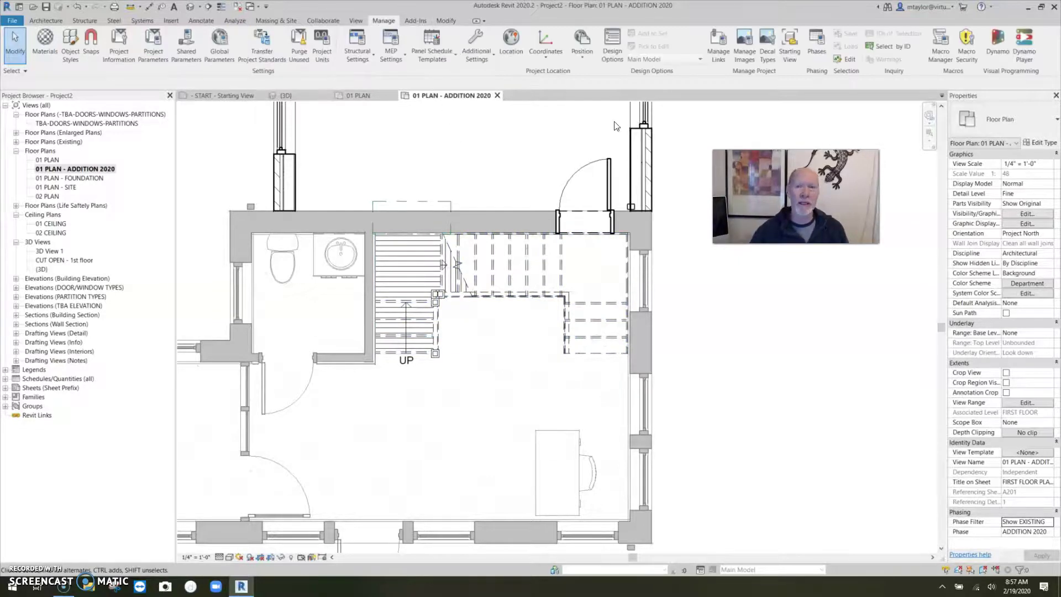
click(812, 53)
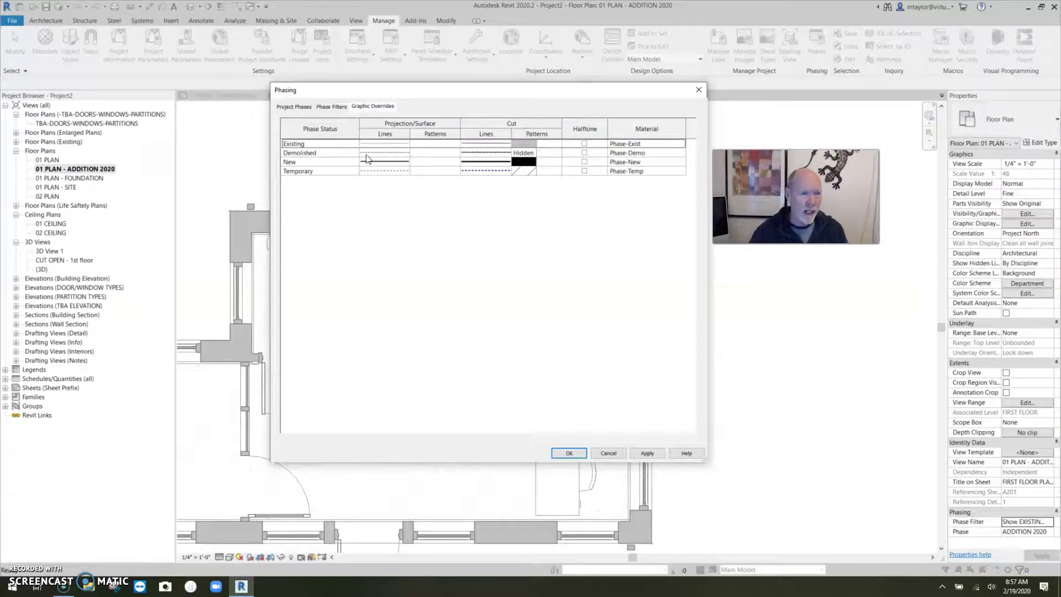
click(494, 153)
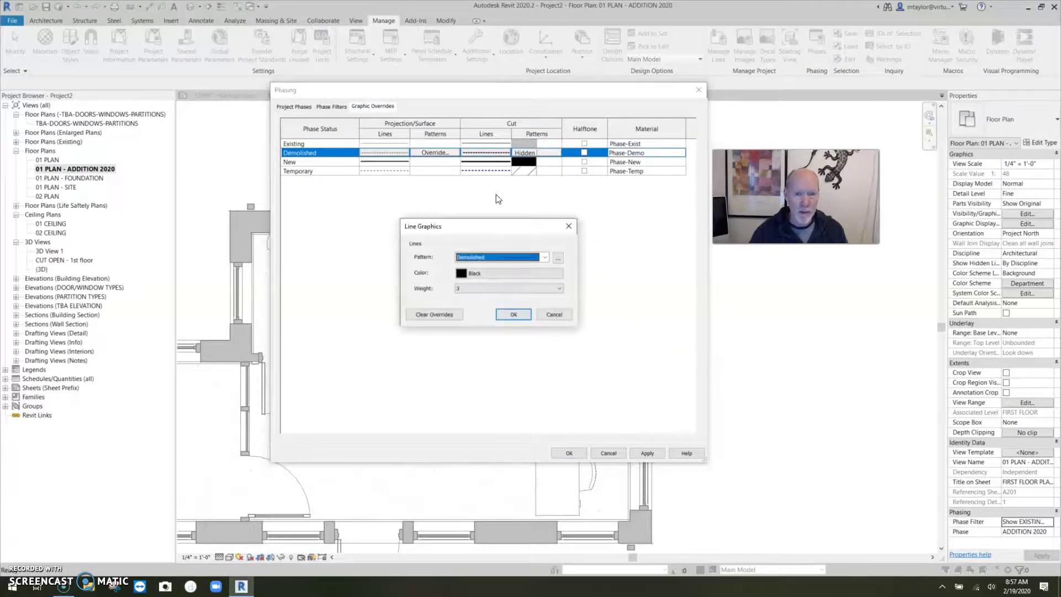
click(484, 288)
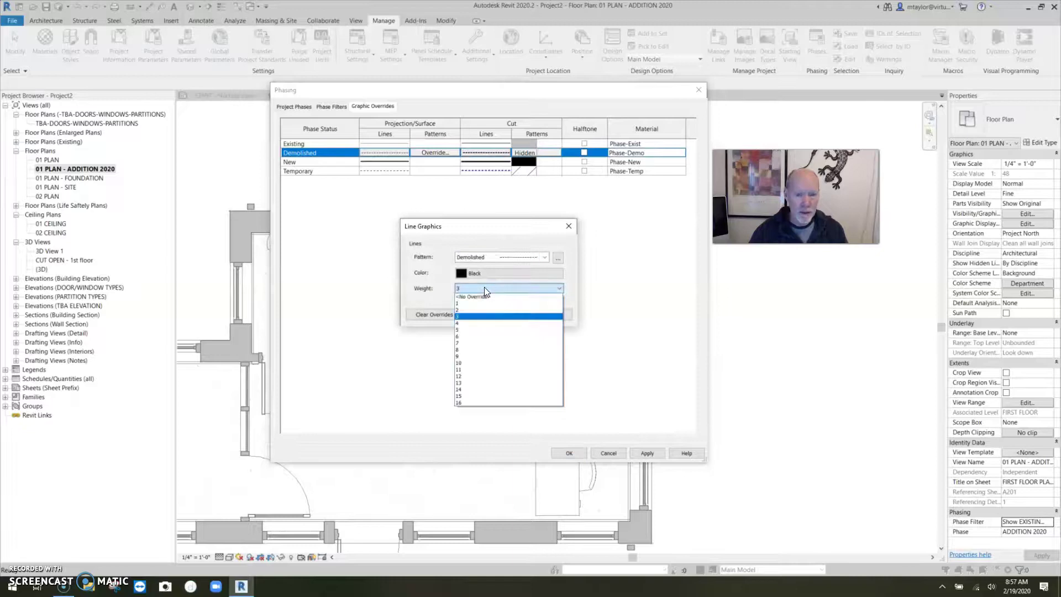
click(472, 349)
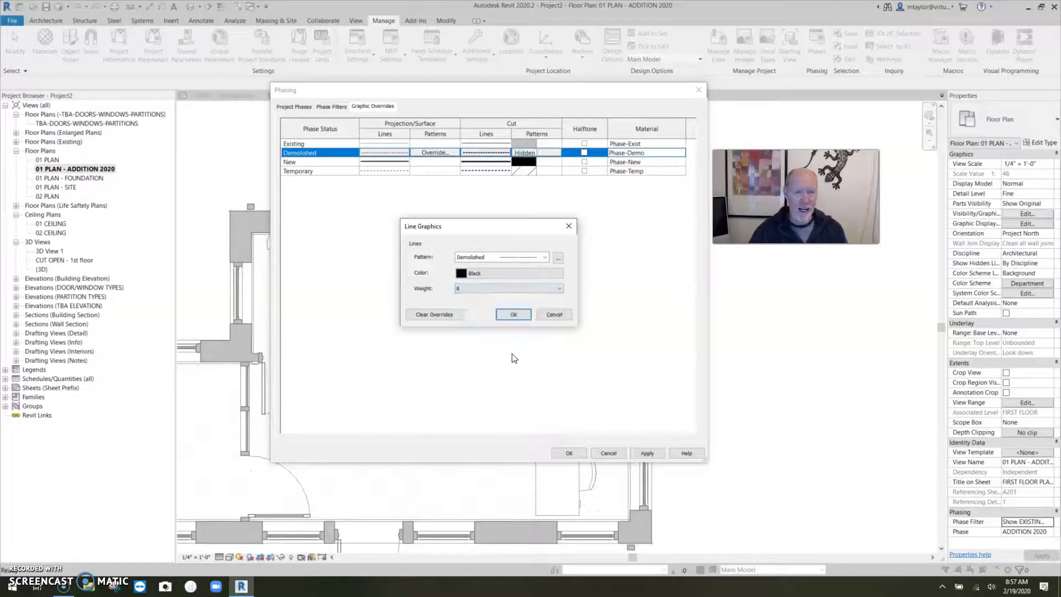
click(542, 317)
click(575, 452)
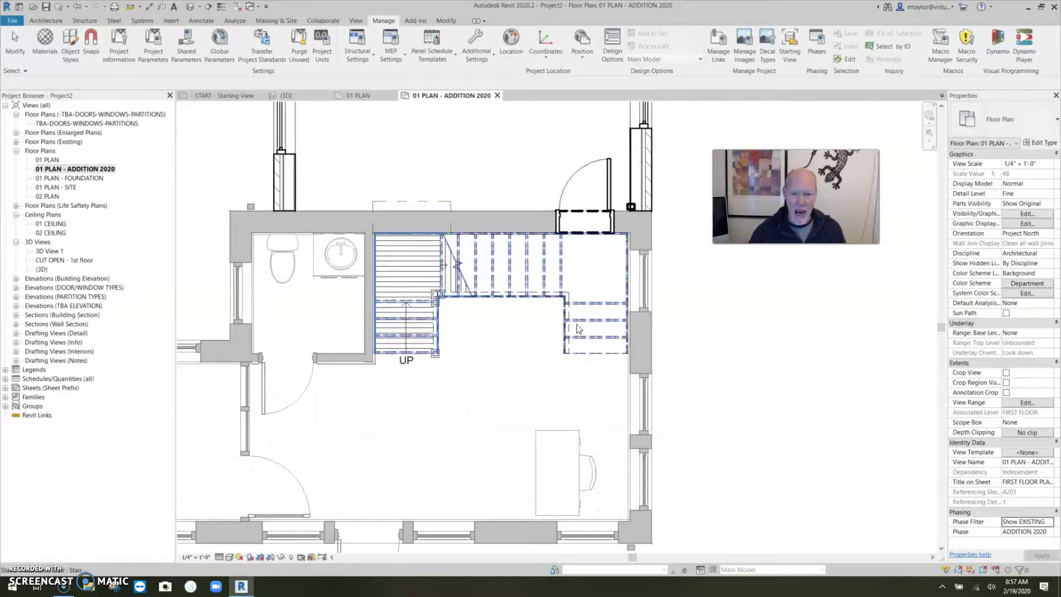
click(553, 287)
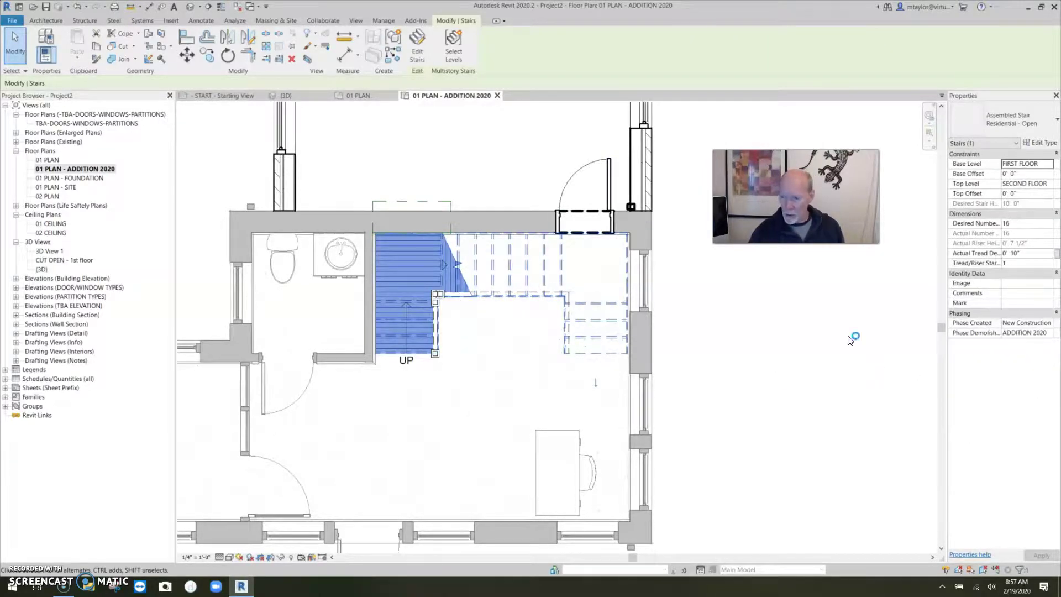
Reselect the stair and bring up its Override Graphics in View by Element settings.
click(596, 388)
click(570, 379)
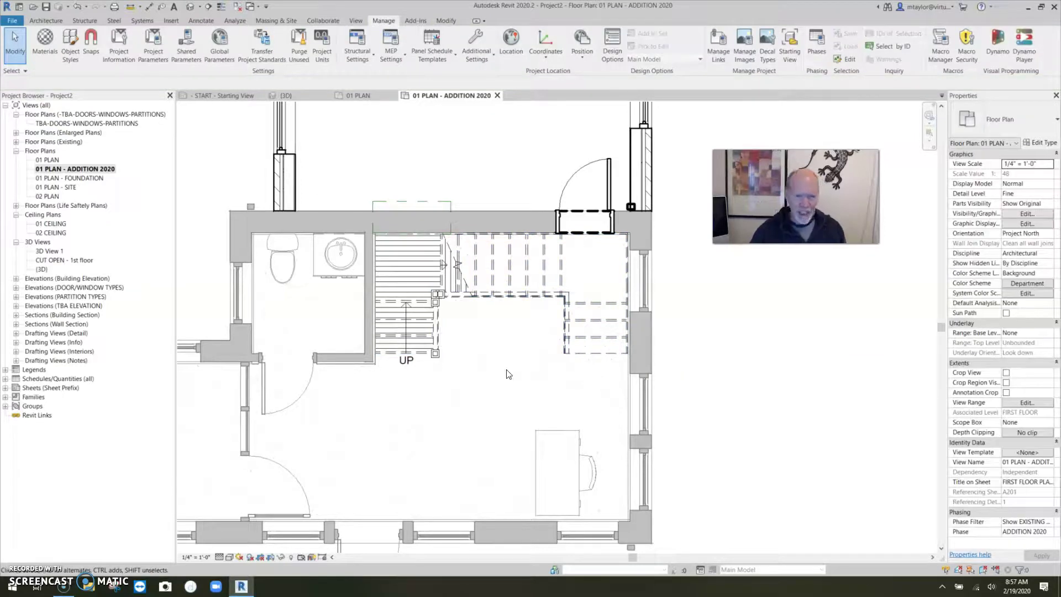
scroll(535, 381, down, 1)
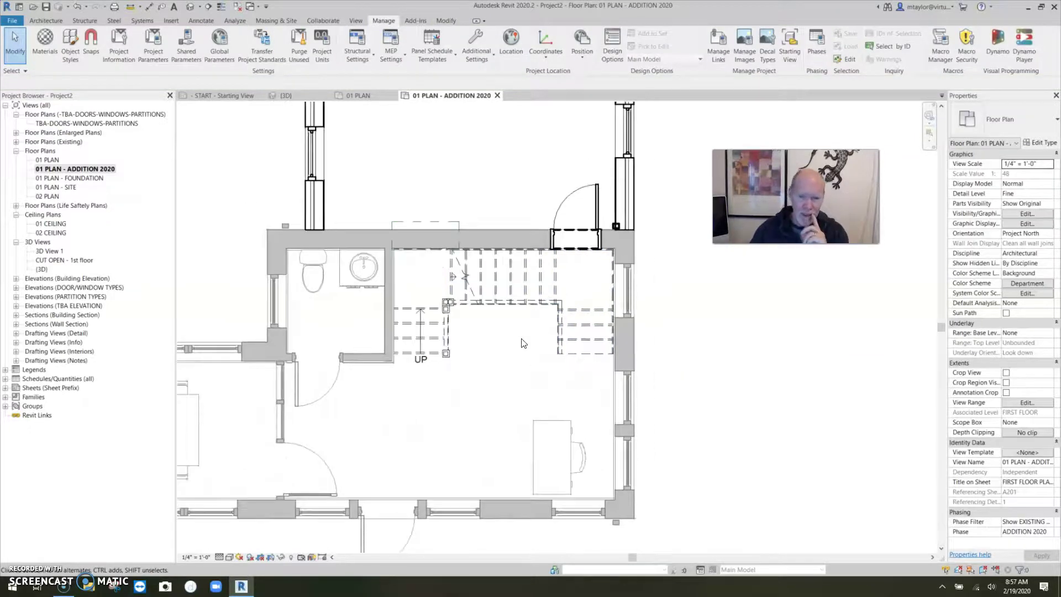
click(528, 283)
right_click(528, 283)
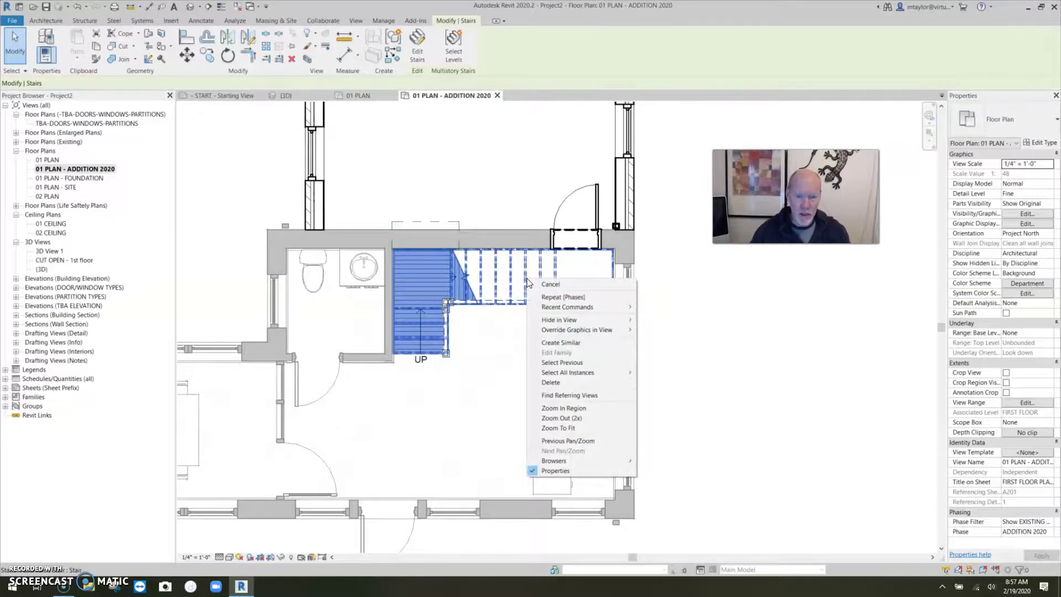
mouse_move(570, 330)
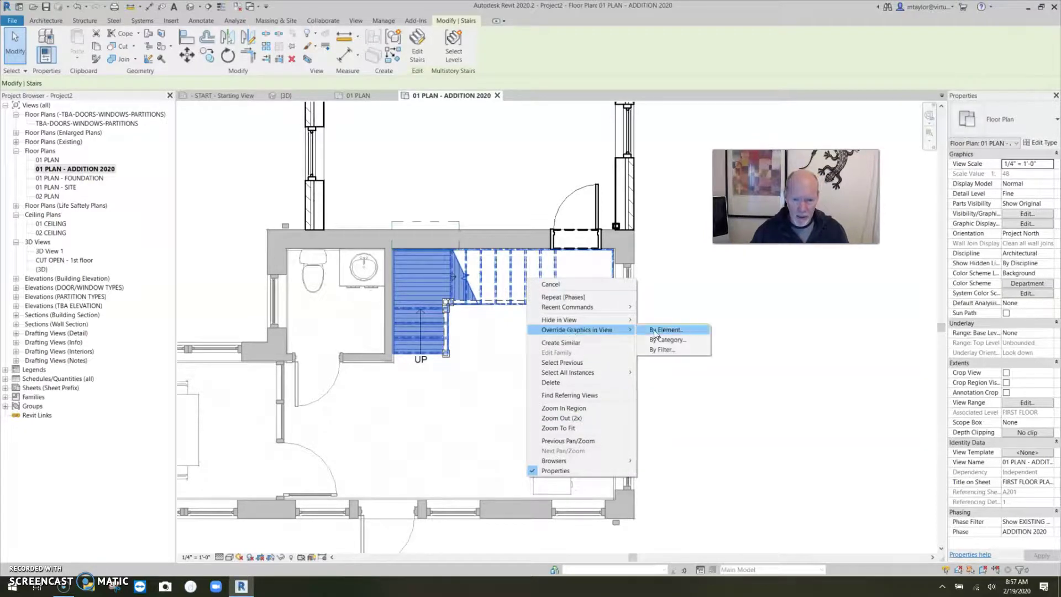
click(669, 331)
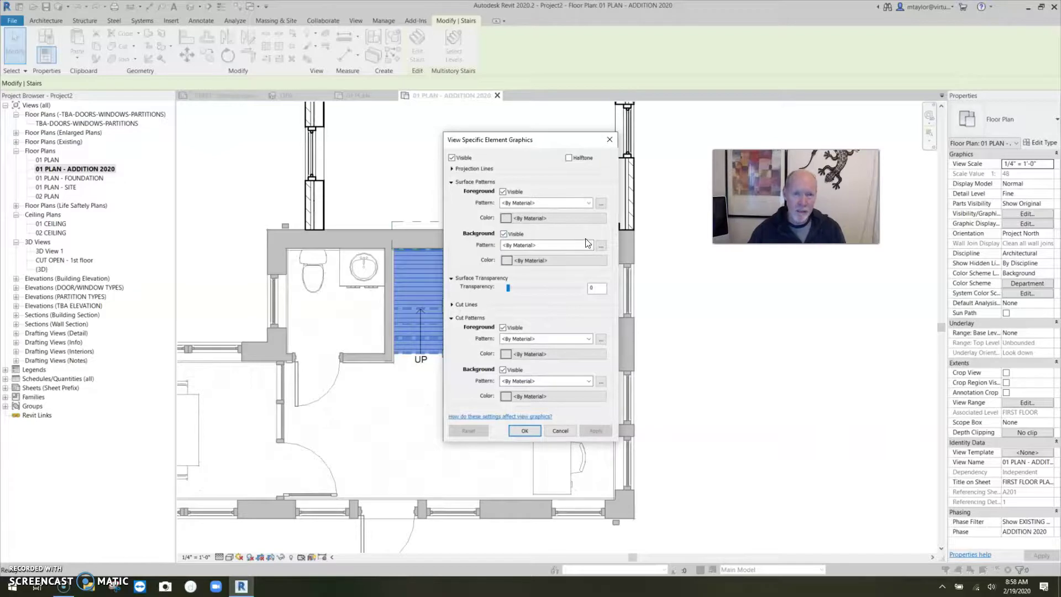
Override the stair's projection lines to Demolished pattern, black colour and weight 6.
click(452, 169)
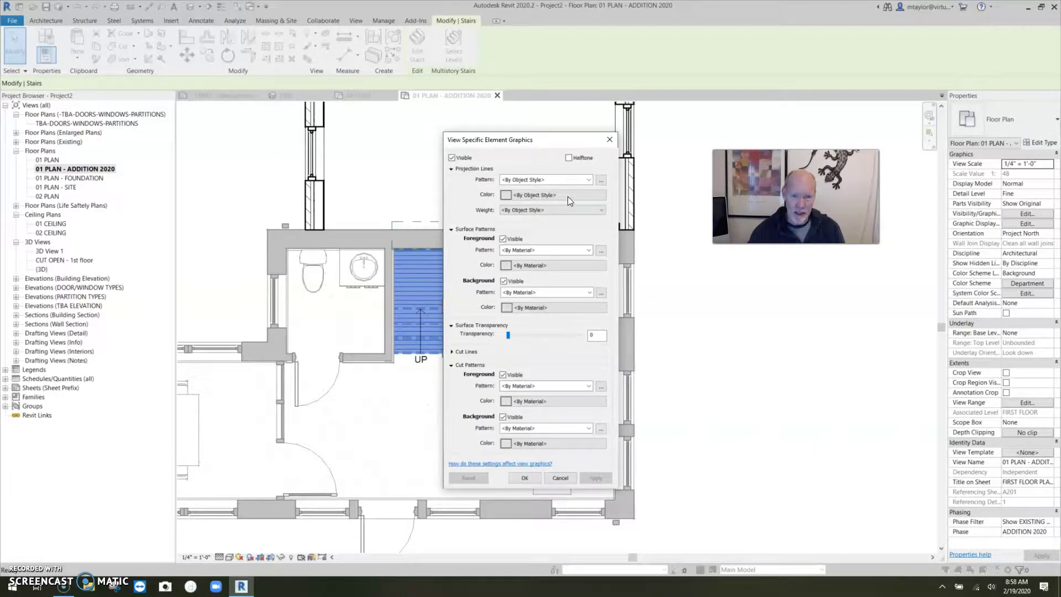
click(552, 210)
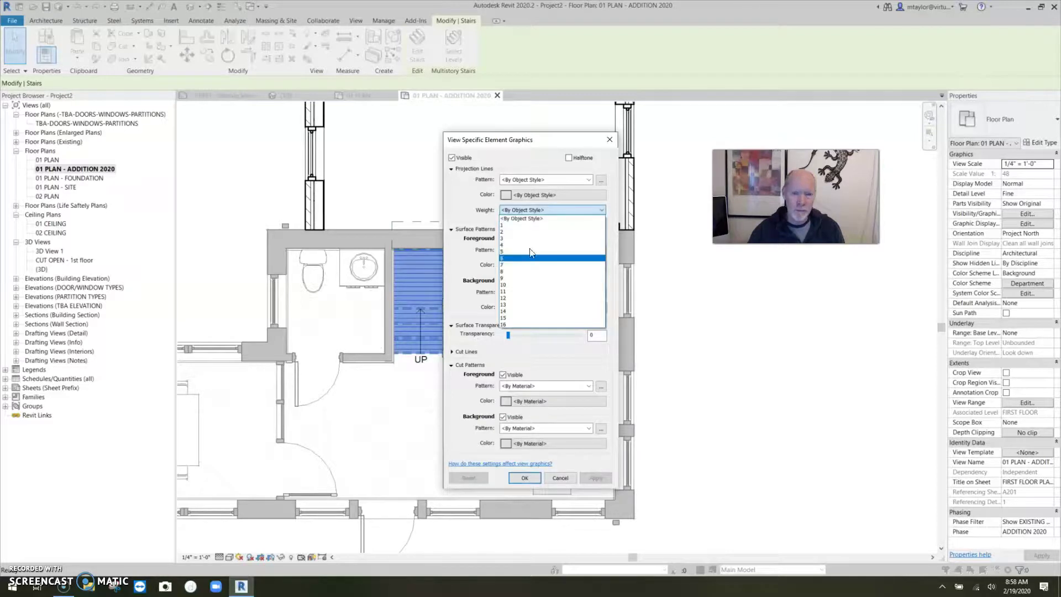
click(516, 258)
click(542, 194)
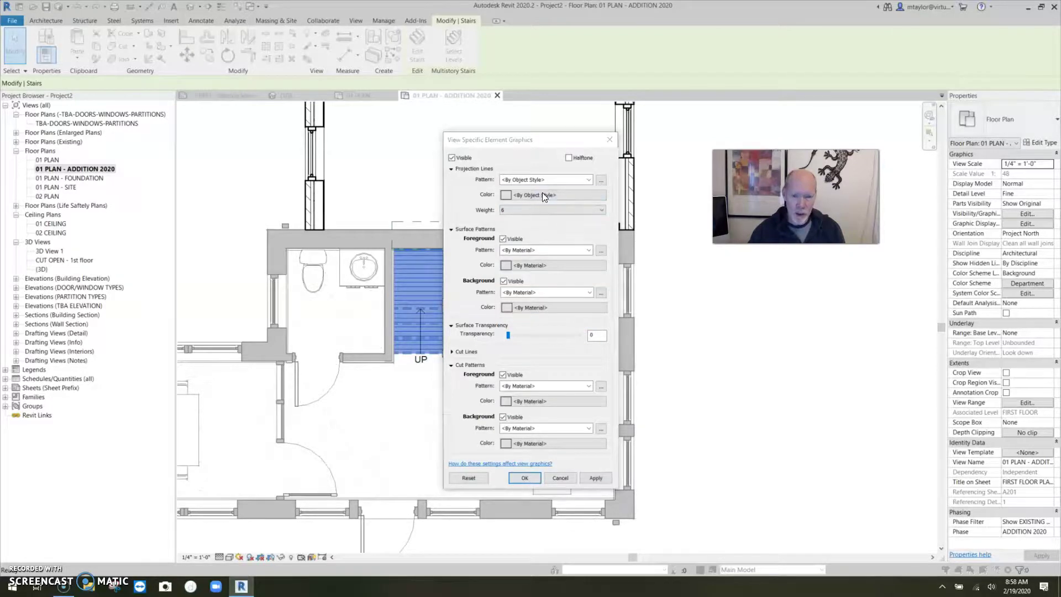
click(618, 402)
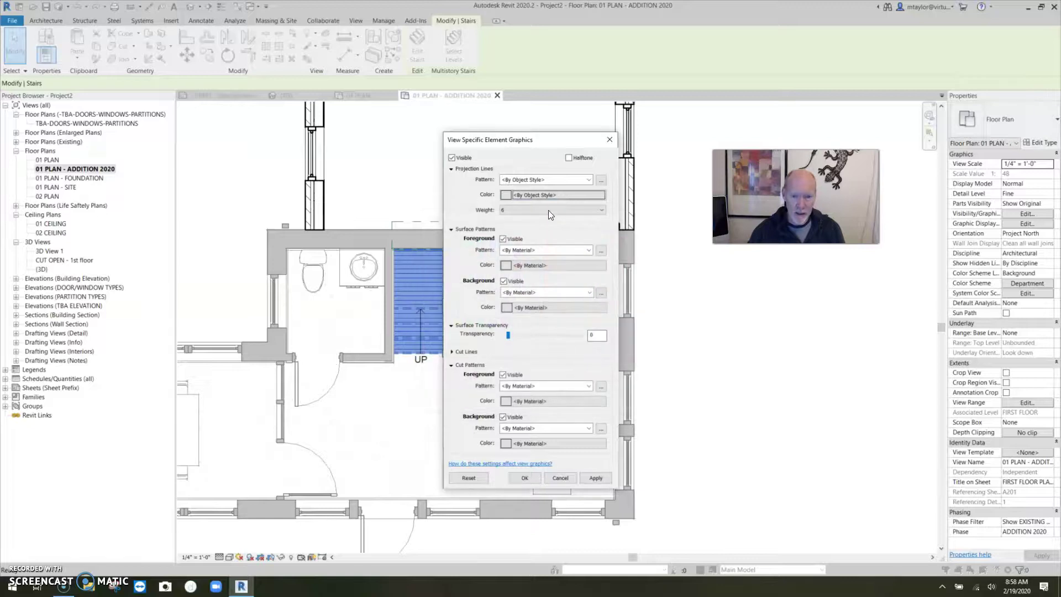
click(549, 180)
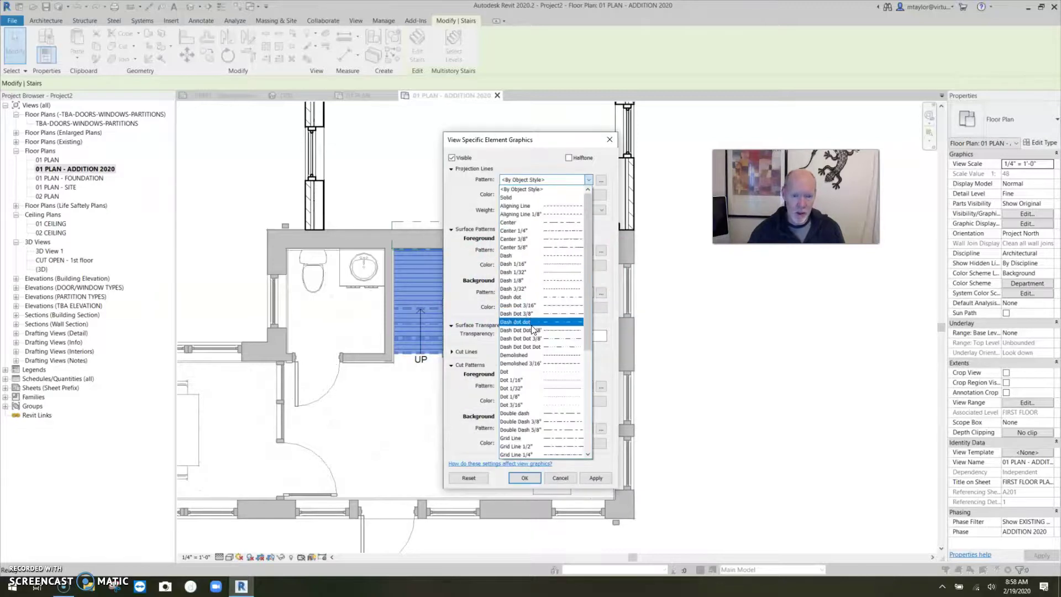
key(Return)
click(558, 194)
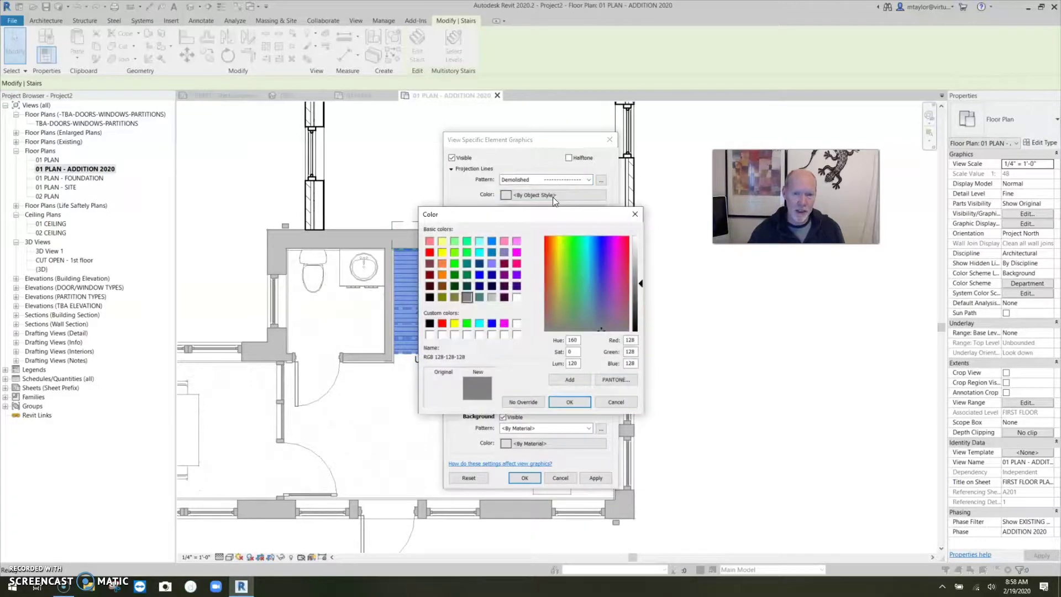
click(430, 298)
click(566, 403)
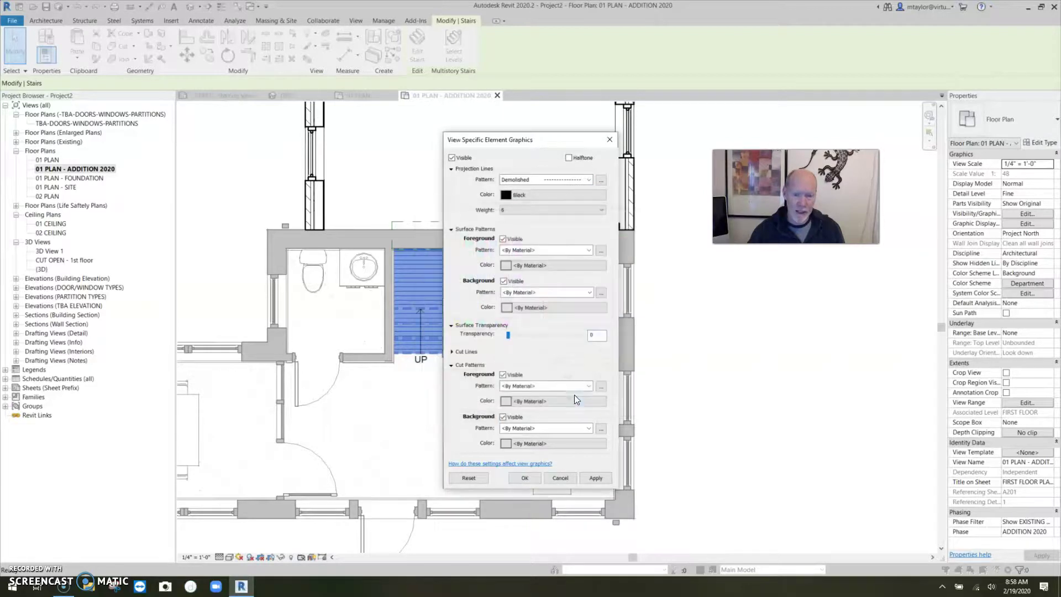
click(596, 477)
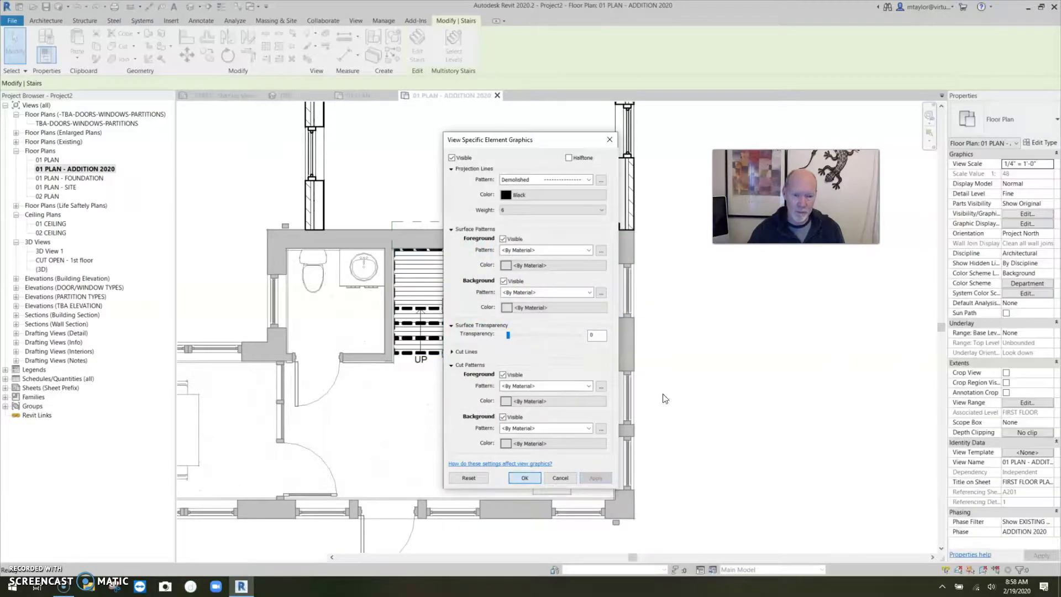
click(524, 478)
click(720, 346)
scroll(719, 344, down, 1)
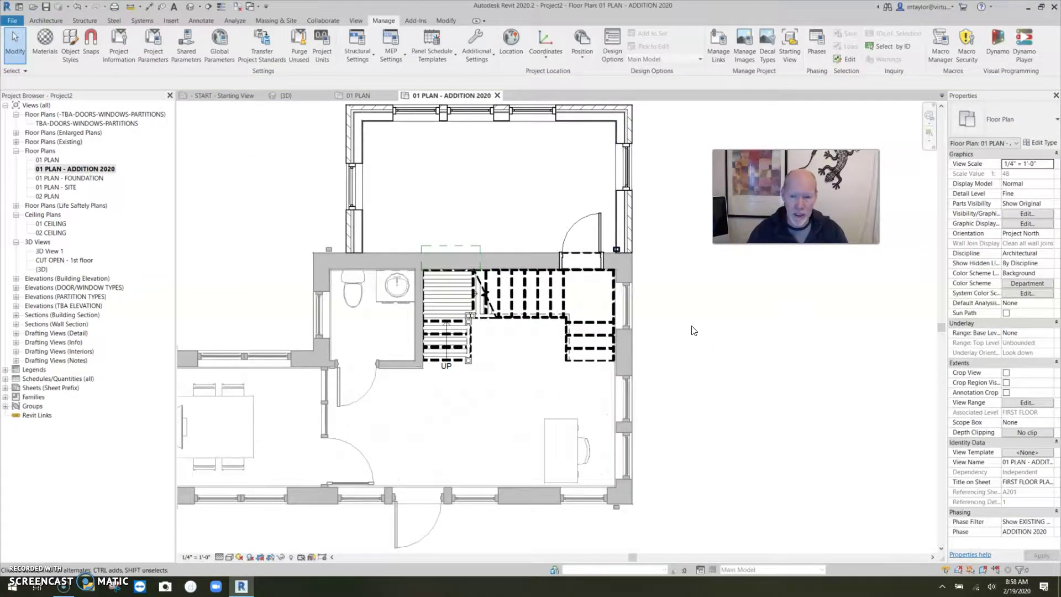
middle_drag(686, 328, 672, 336)
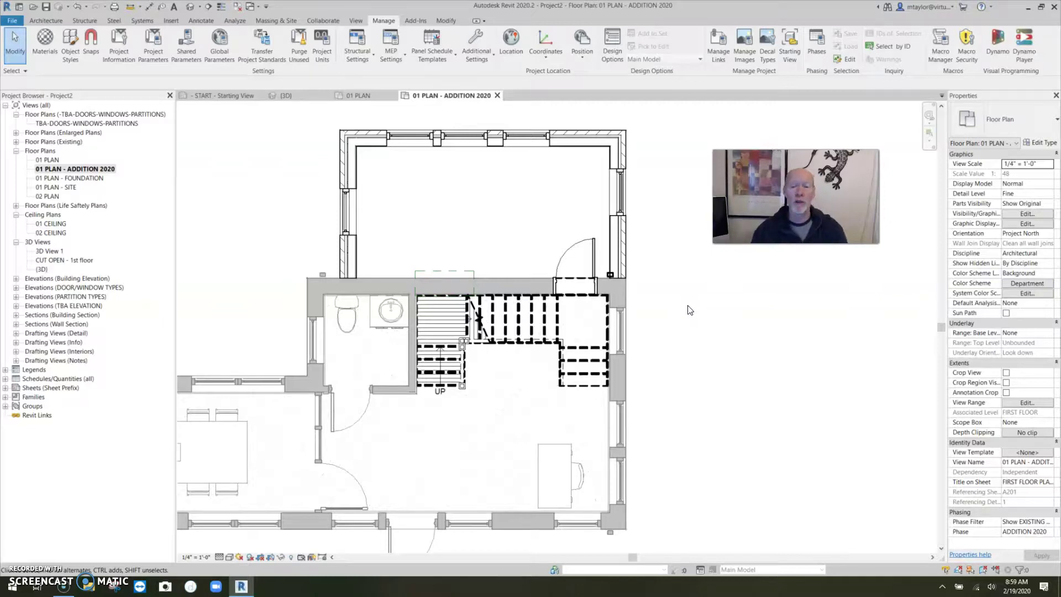
scroll(699, 339, down, 2)
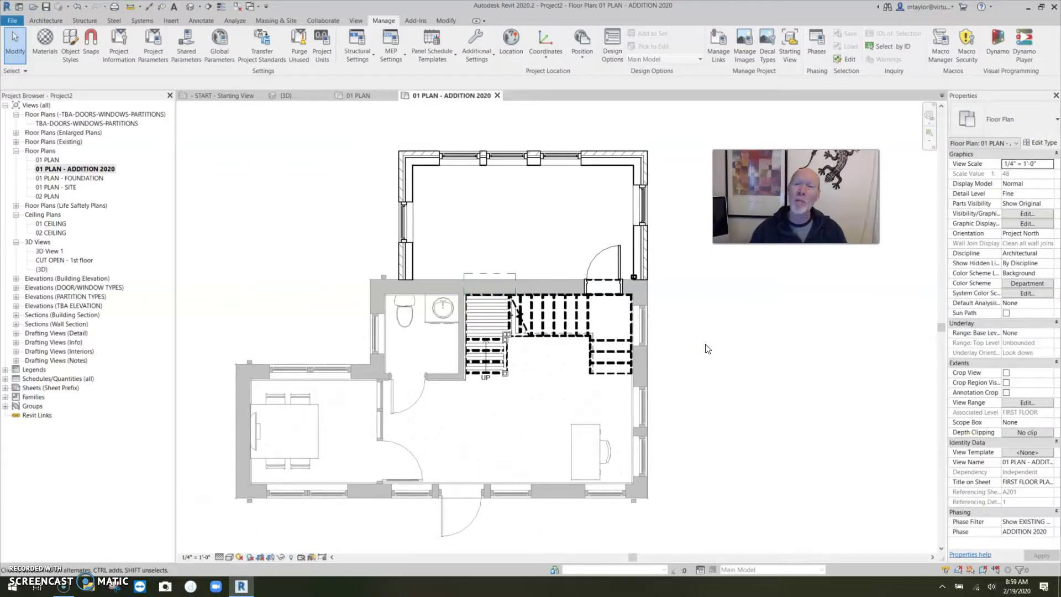